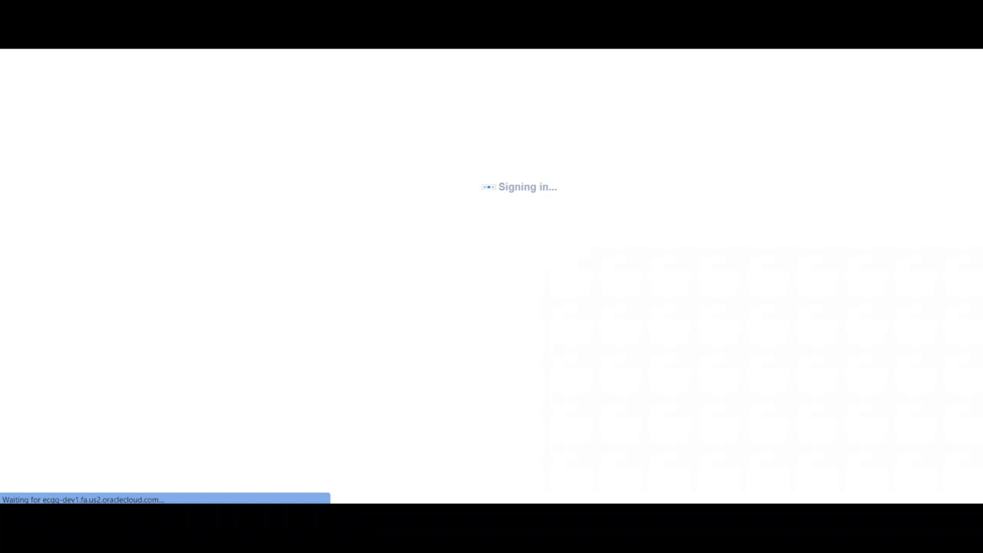
- Create a new analysis based on the Workforce Management - Worker Assignment Event subject area
click(905, 58)
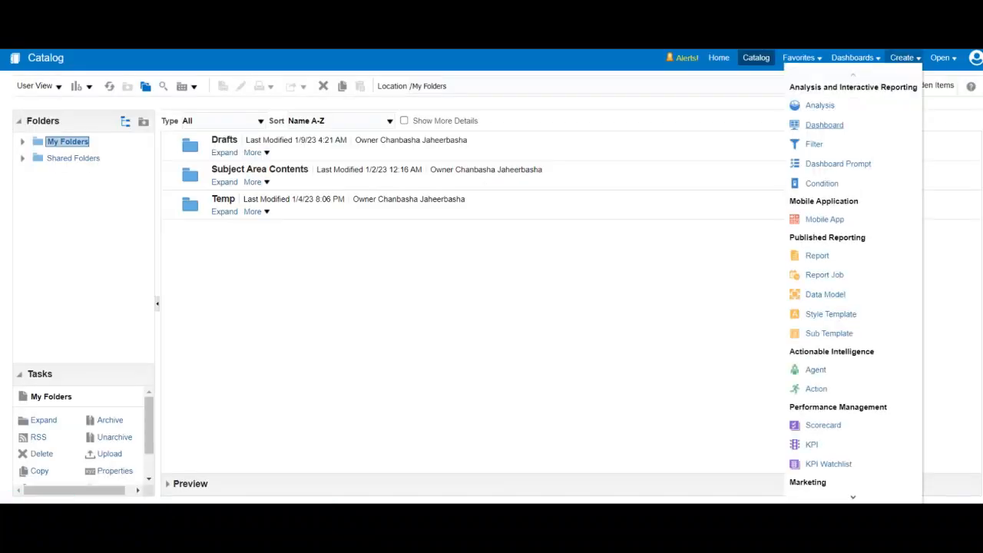
click(820, 106)
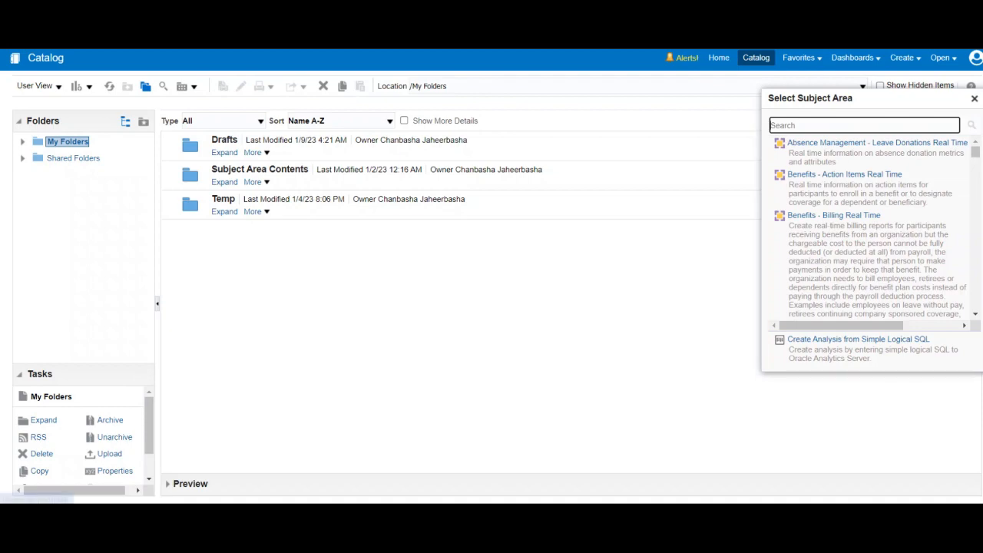
drag(976, 152, 975, 305)
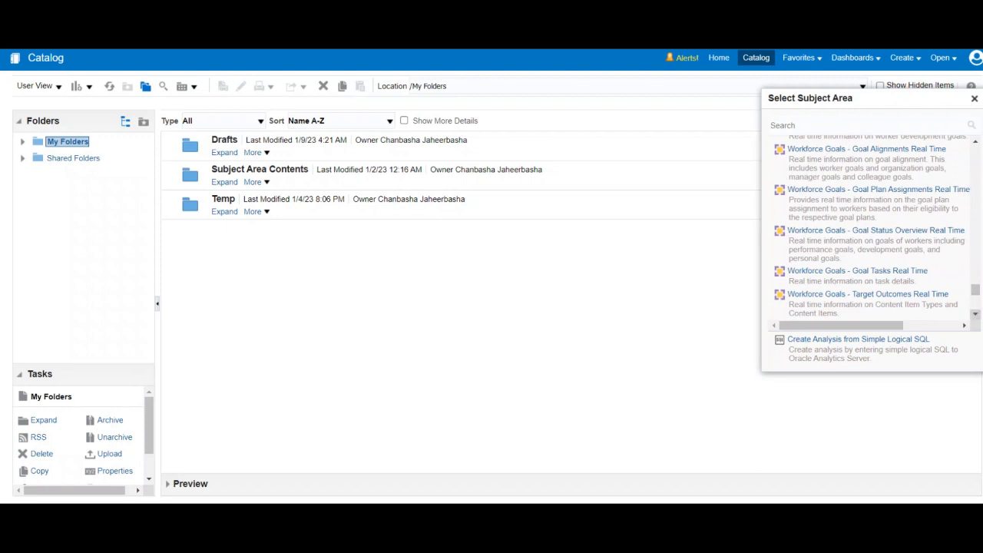
click(976, 315)
click(975, 315)
click(976, 314)
click(975, 314)
click(976, 314)
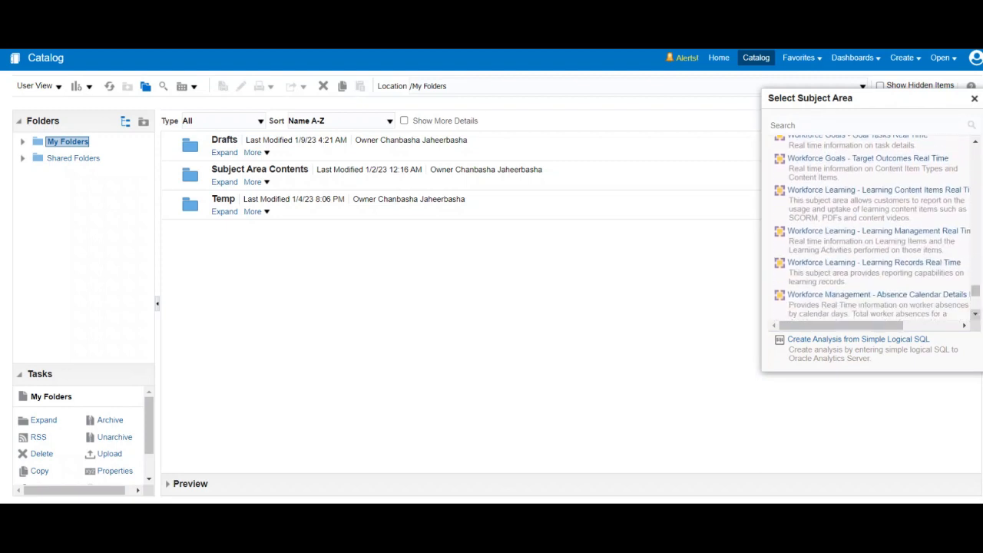
click(975, 314)
click(976, 314)
click(976, 314)
click(976, 315)
click(976, 314)
click(976, 314)
click(975, 314)
click(976, 314)
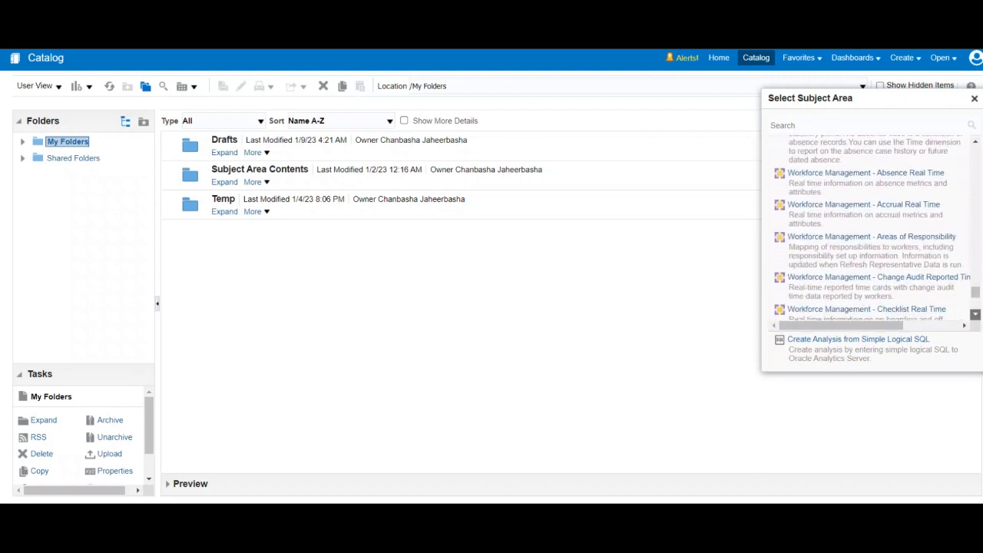
click(975, 314)
click(975, 314)
click(975, 315)
click(976, 314)
click(976, 315)
click(976, 315)
click(975, 314)
click(976, 314)
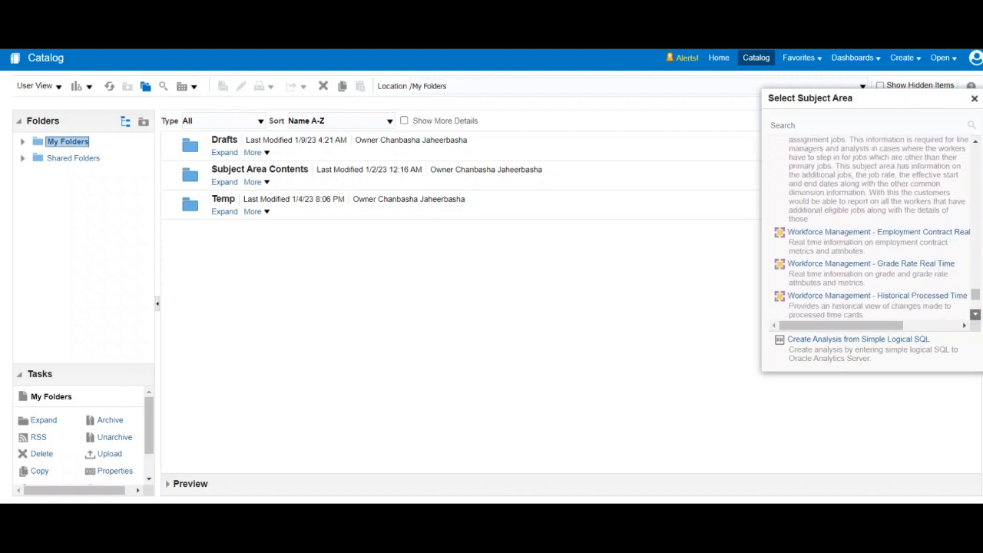
click(975, 315)
click(976, 314)
click(975, 315)
click(975, 314)
click(976, 314)
click(976, 314)
click(976, 314)
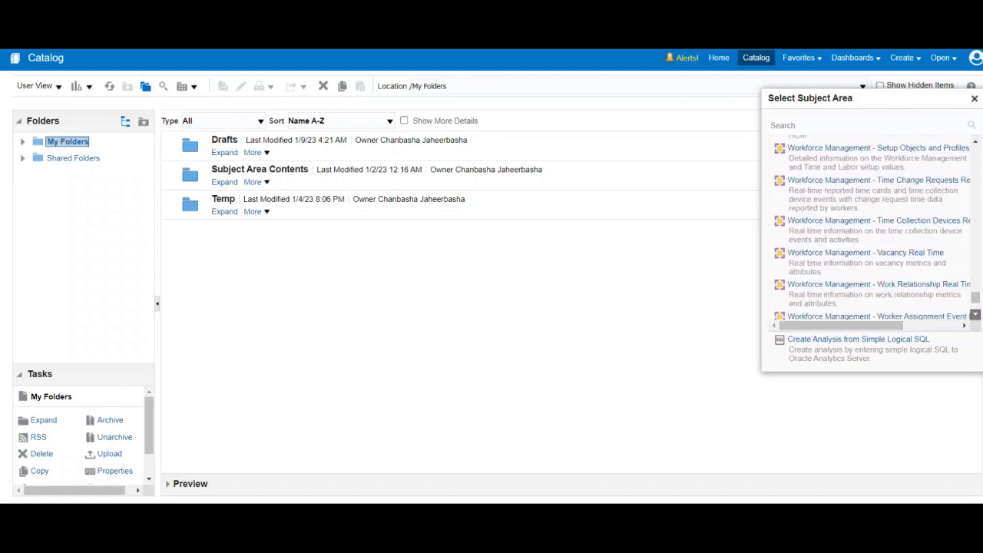
click(976, 314)
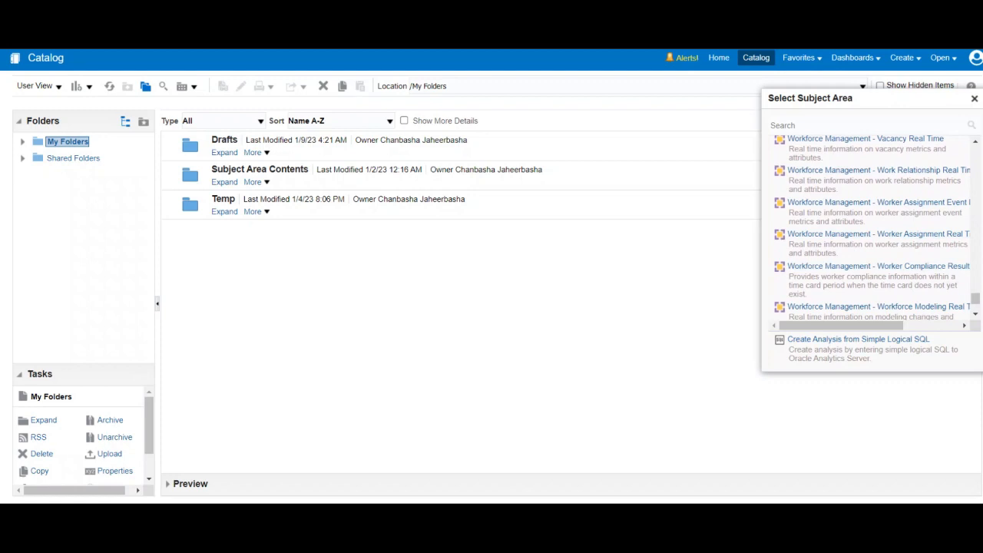
click(879, 203)
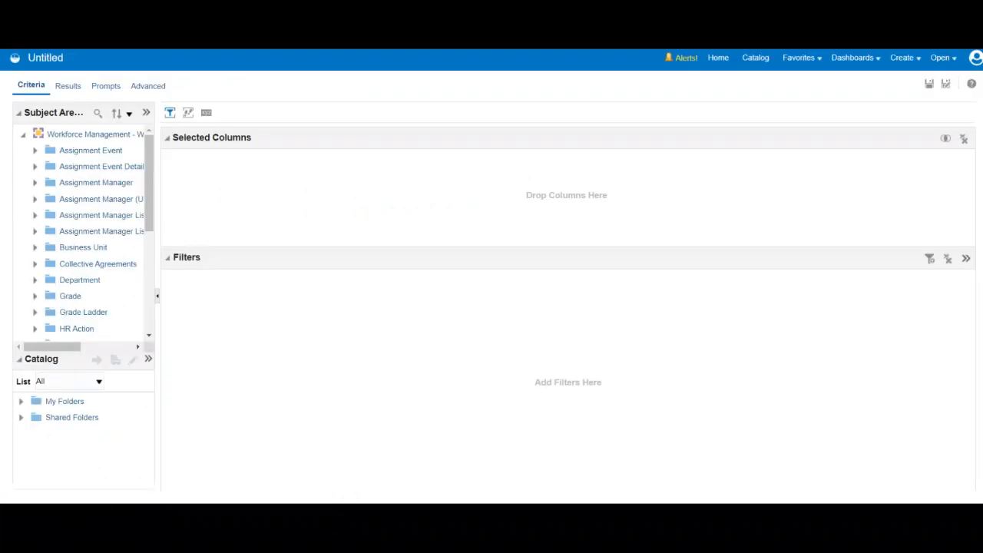
- Widen the subject area list and add Department Name from the Department folder to the analysis columns
drag(159, 261, 203, 261)
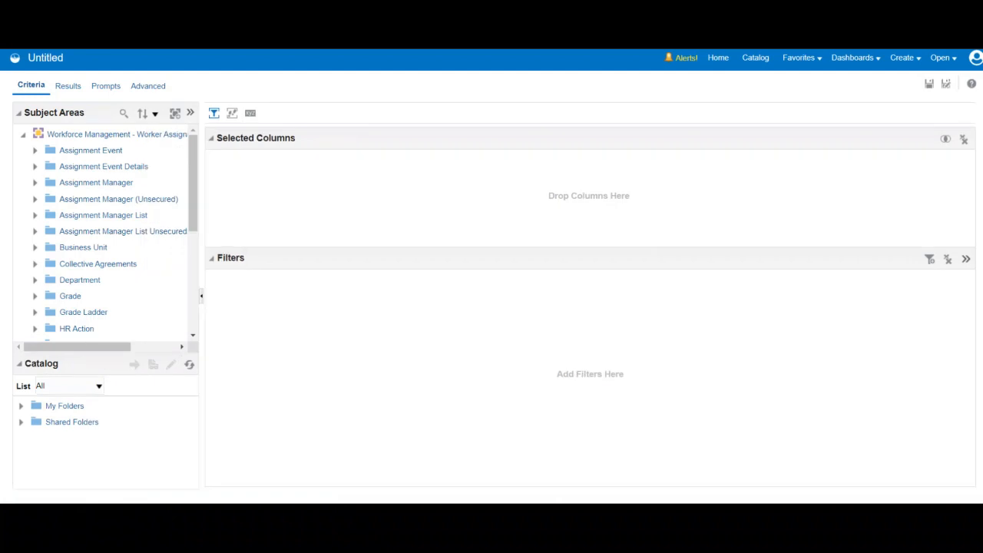
scroll(106, 231, down, 2)
scroll(105, 231, down, 2)
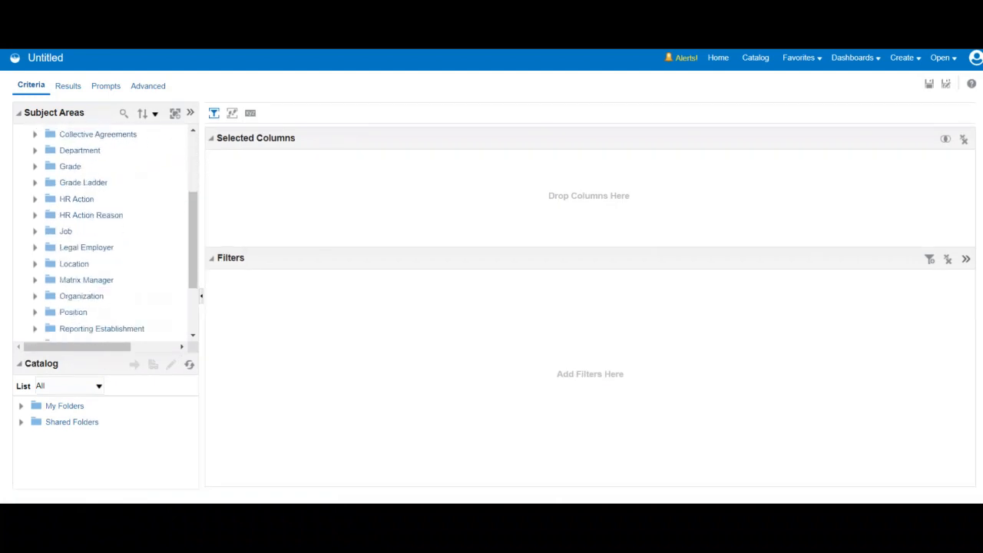
click(35, 150)
scroll(106, 230, down, 5)
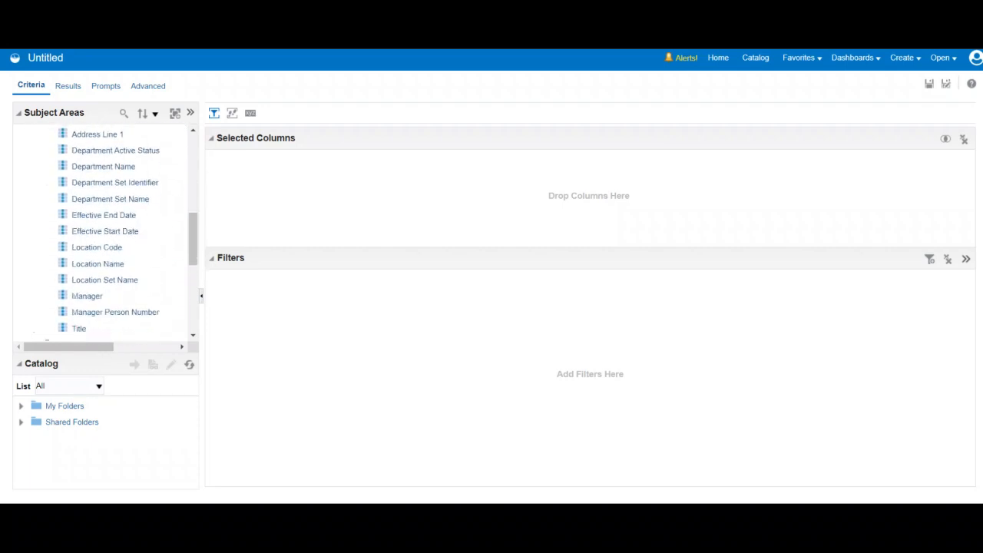
click(105, 166)
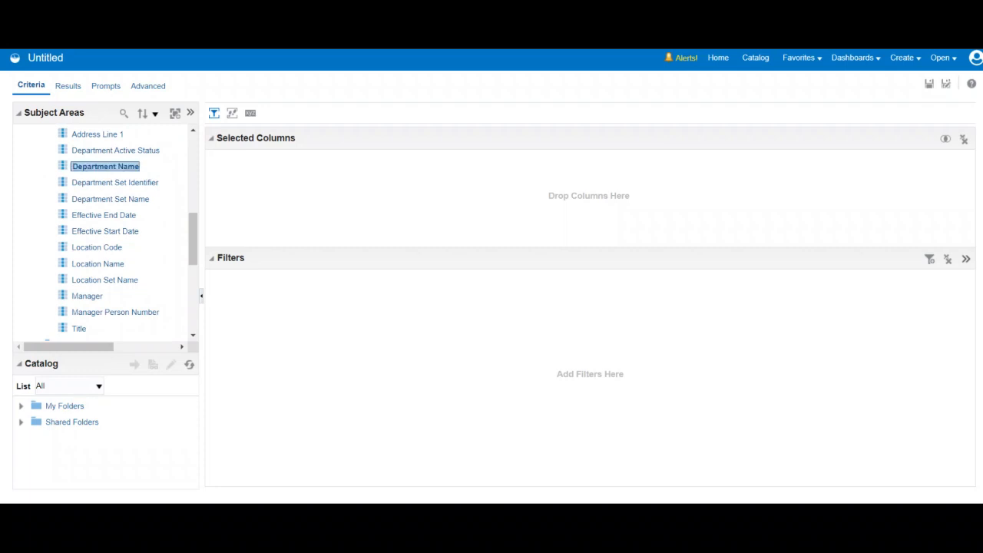
scroll(106, 167, up, 5)
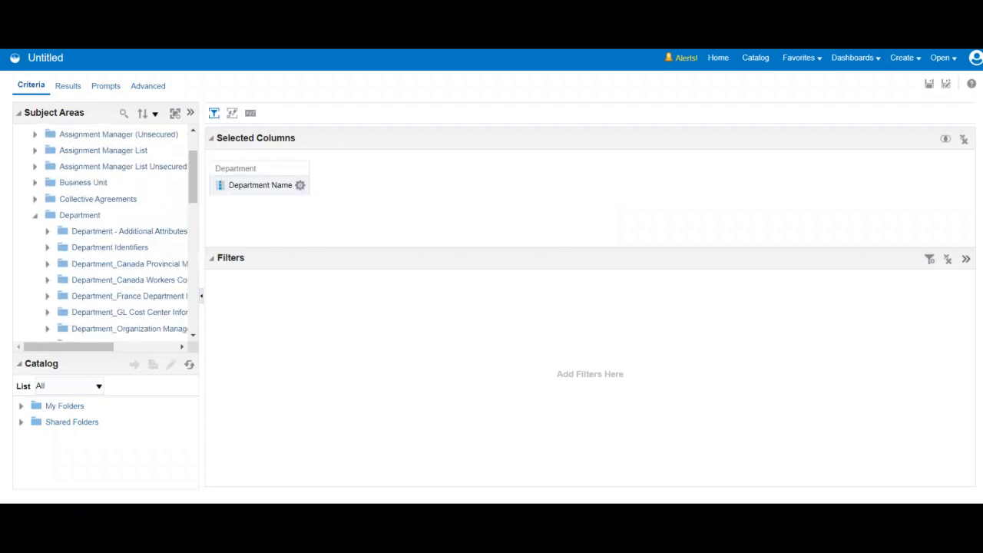
click(35, 216)
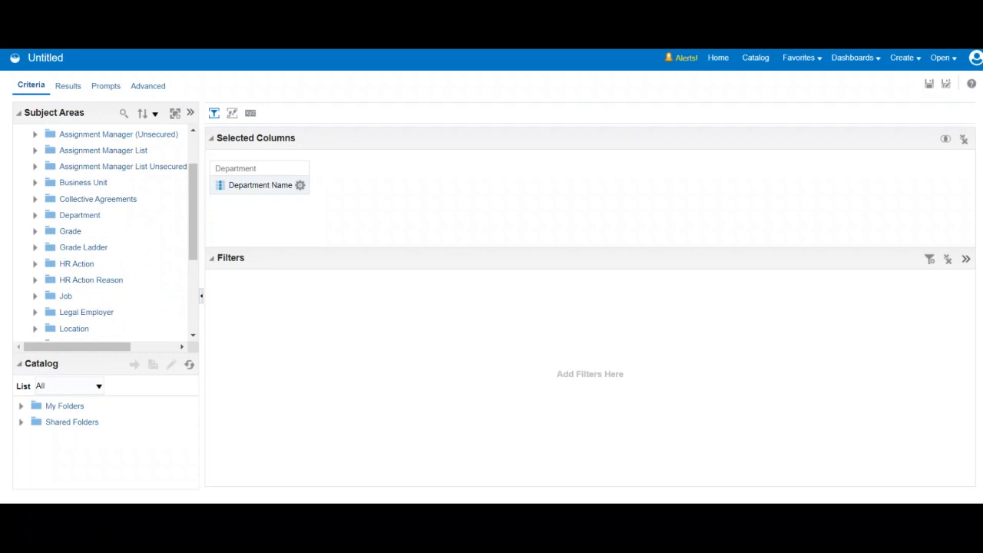
- Add the Job Family and Job Name columns from the Job folder to the analysis
scroll(115, 230, down, 3)
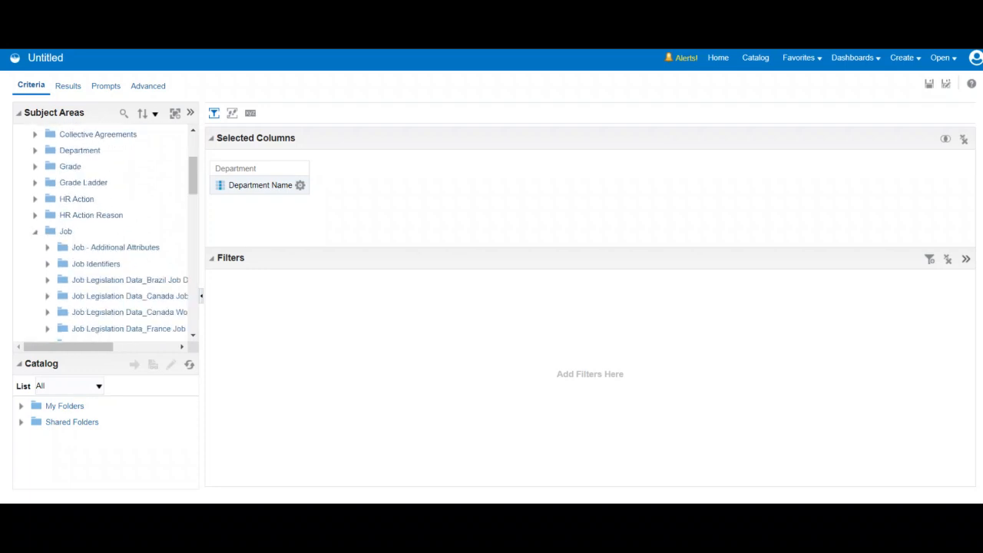
scroll(115, 230, down, 8)
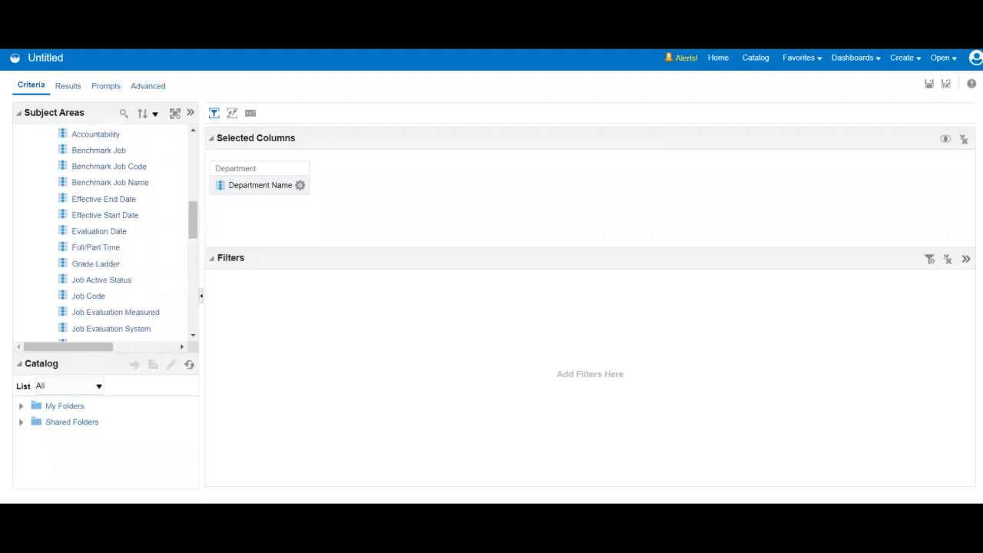
scroll(104, 231, down, 2)
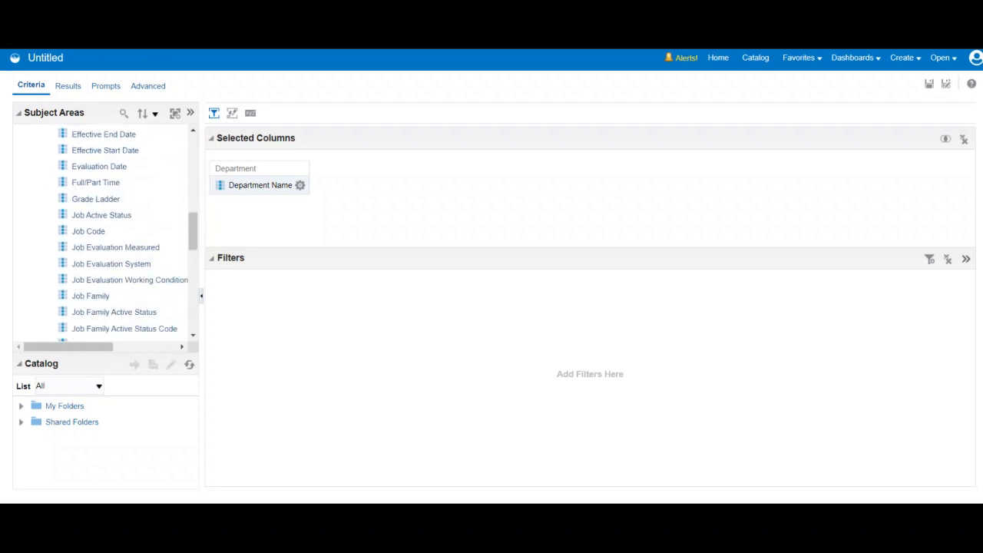
click(92, 296)
scroll(92, 296, down, 2)
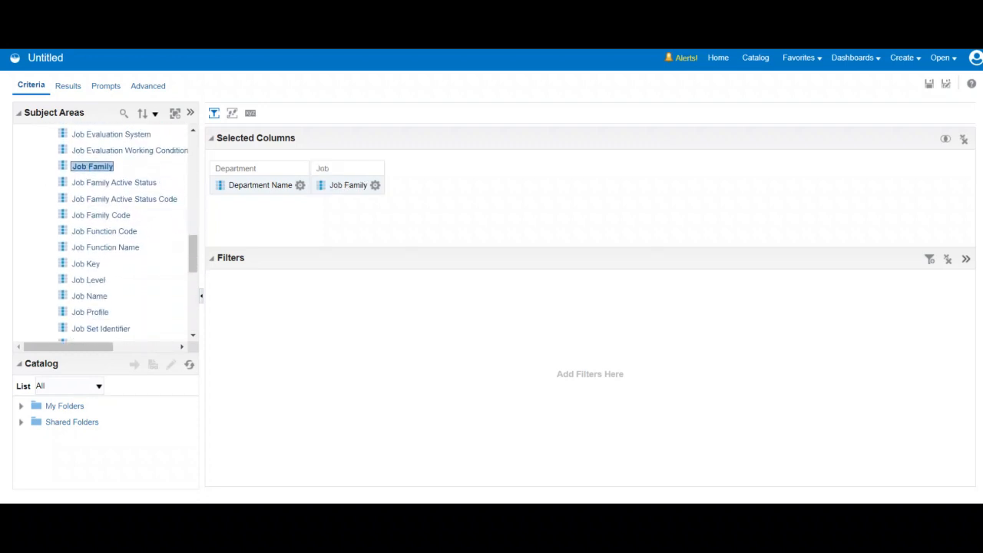
double_click(90, 295)
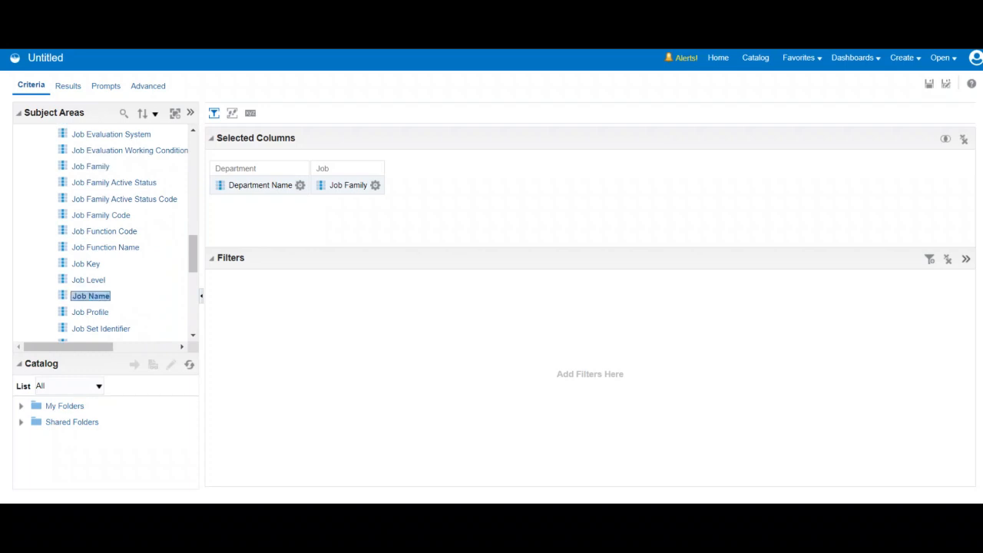
scroll(121, 233, up, 5)
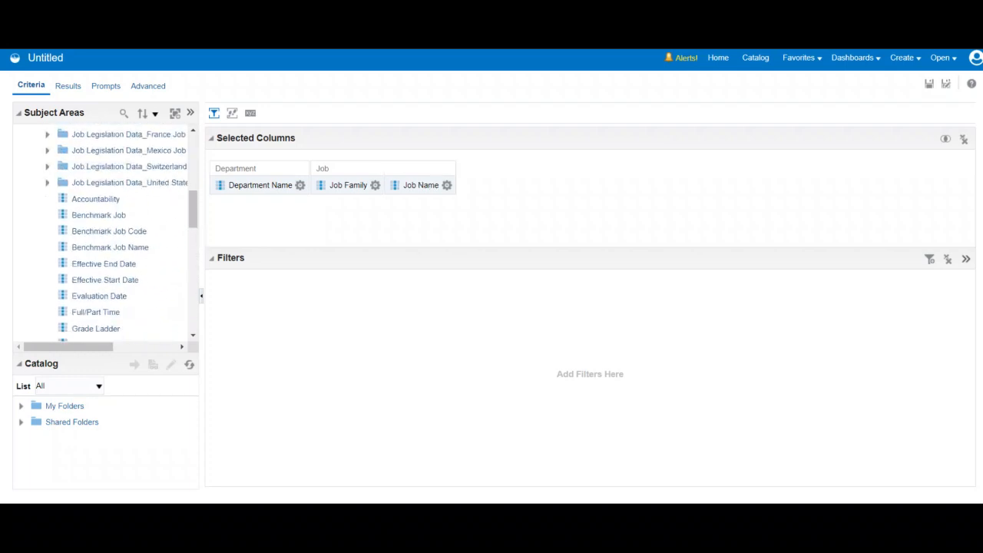
scroll(115, 233, up, 4)
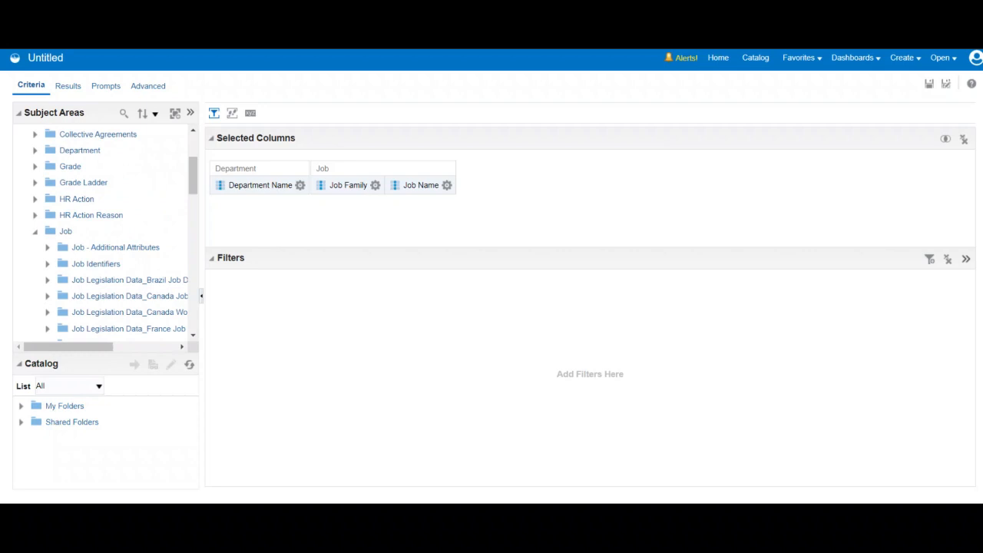
click(34, 231)
- Add the # Of Hires measure from the Assignment Event folder to the selected columns
scroll(115, 233, down, 3)
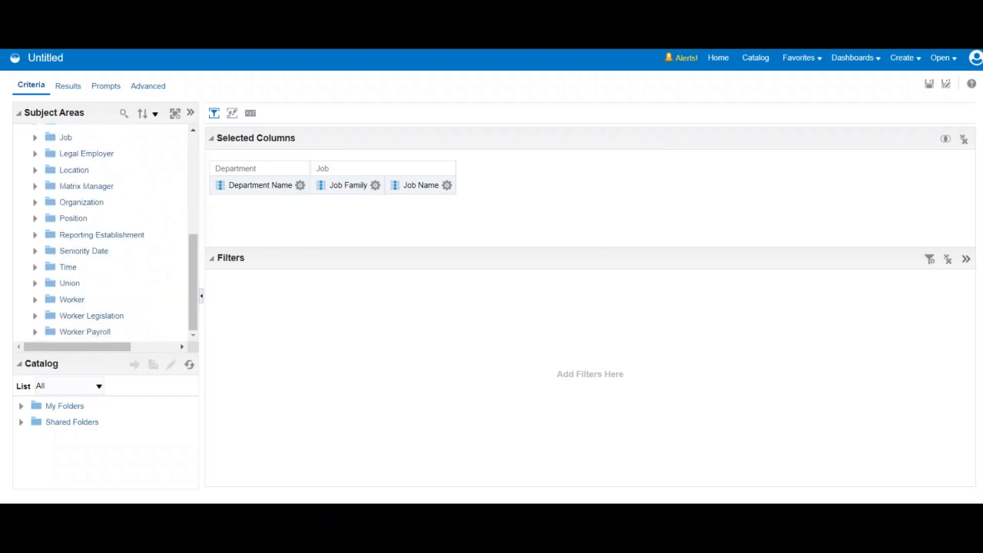
scroll(115, 233, up, 8)
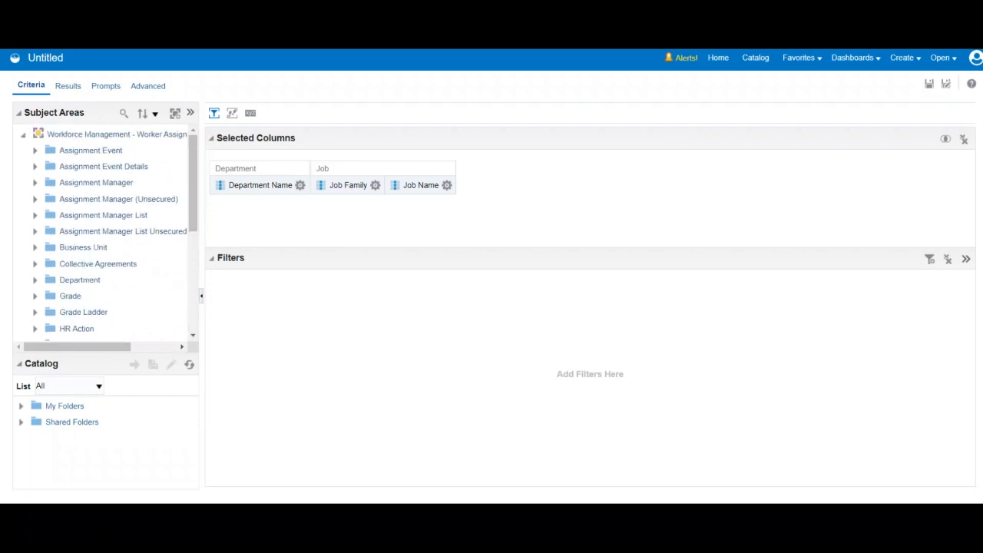
mouse_move(83, 347)
mouse_down()
mouse_move(125, 347)
mouse_move(83, 347)
mouse_up()
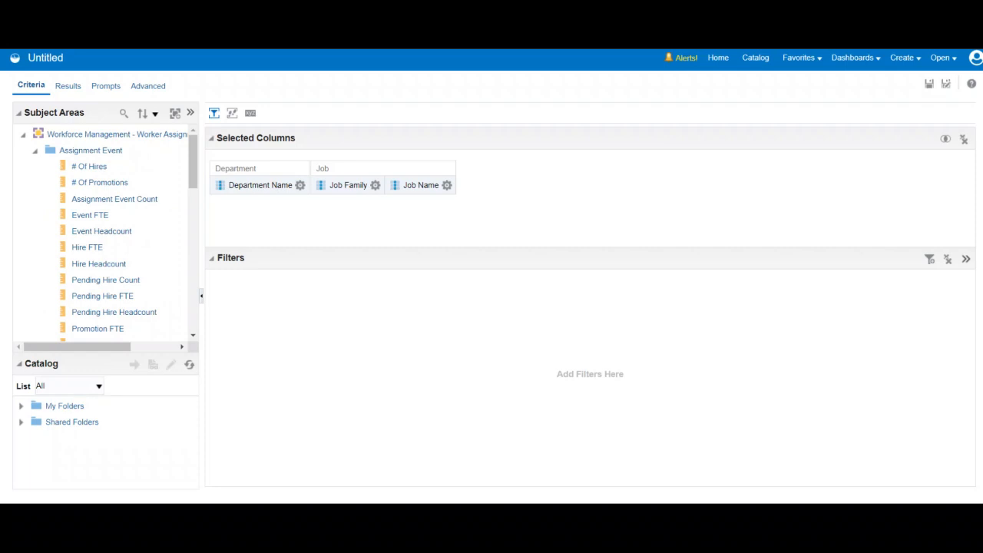
scroll(104, 230, down, 4)
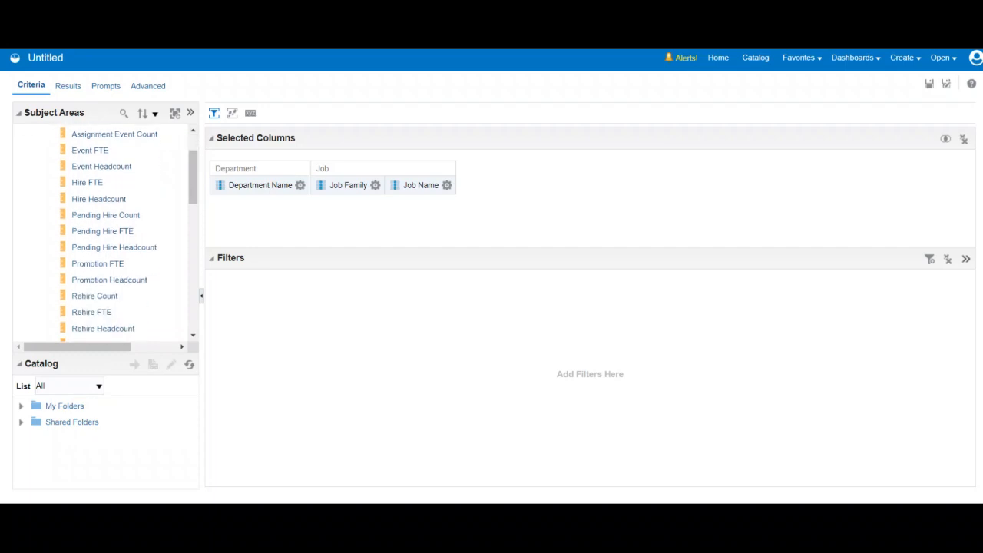
scroll(103, 231, down, 3)
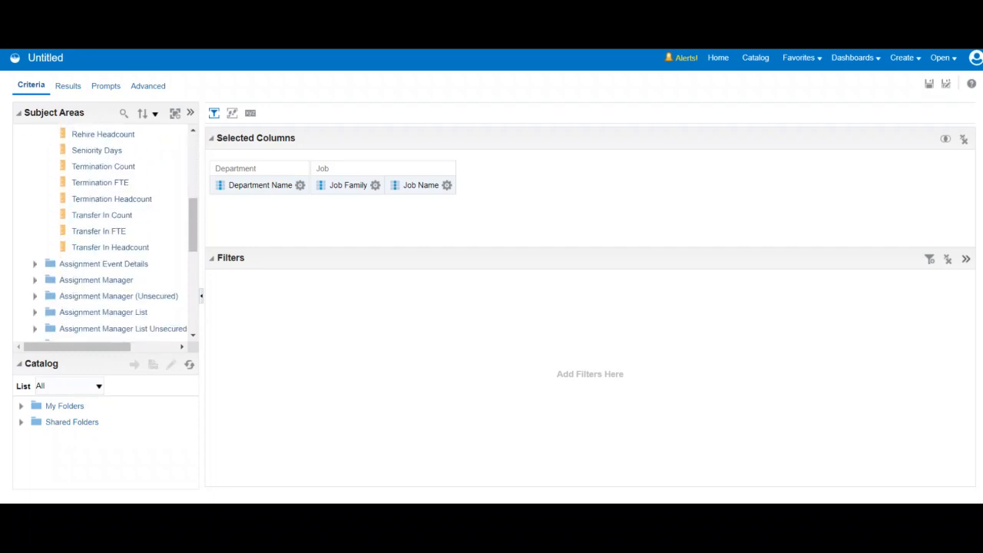
scroll(104, 231, up, 6)
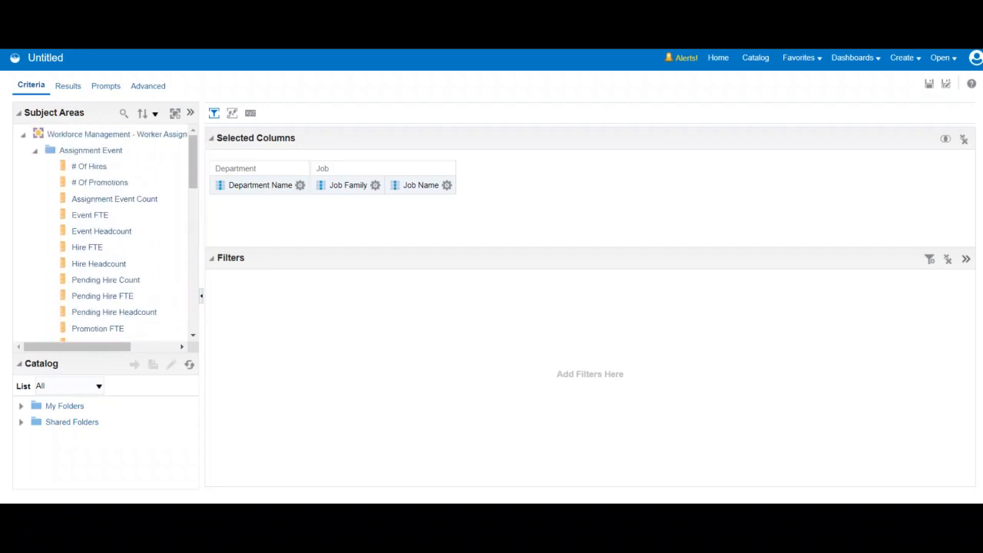
click(90, 166)
double_click(90, 167)
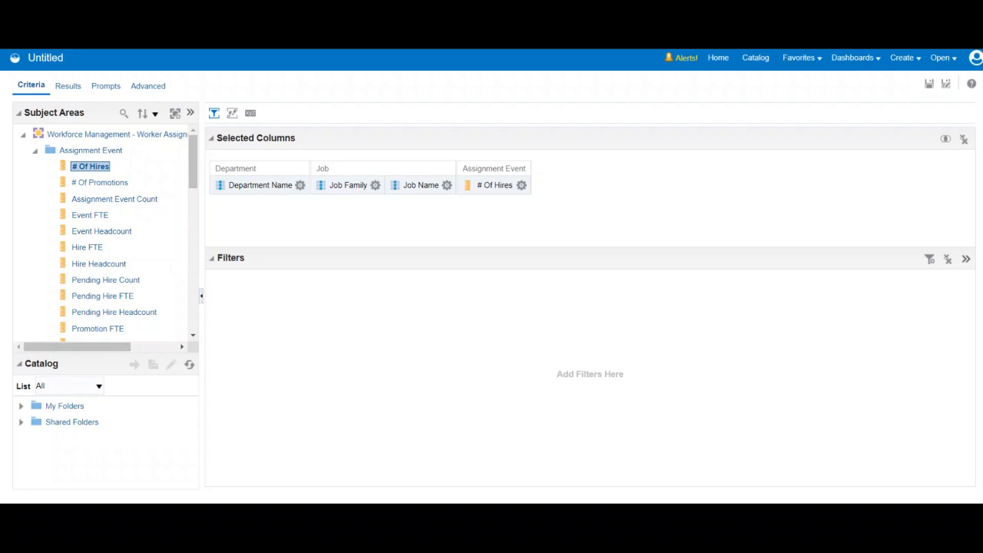
- Add the Transfer In Count measure from the Assignment Event folder to the selected columns
scroll(123, 284, down, 2)
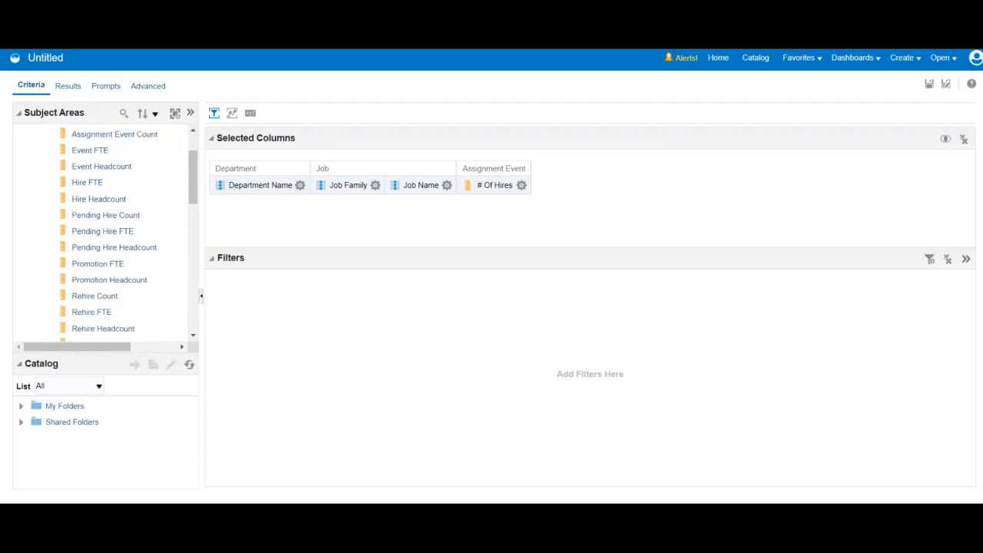
scroll(104, 230, down, 3)
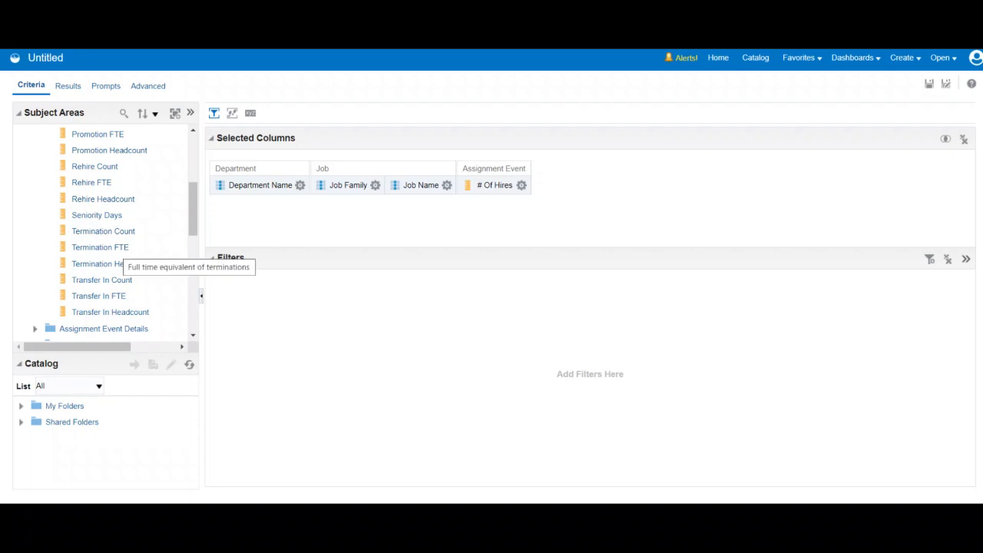
click(104, 280)
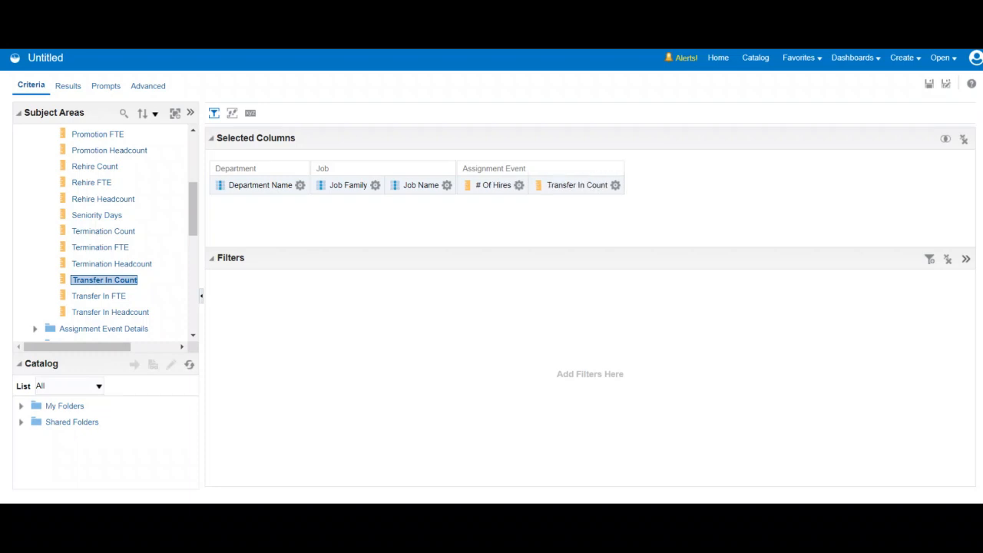
- Display the analysis results and examine the hire and transfer counts by department, job family and job name
click(68, 85)
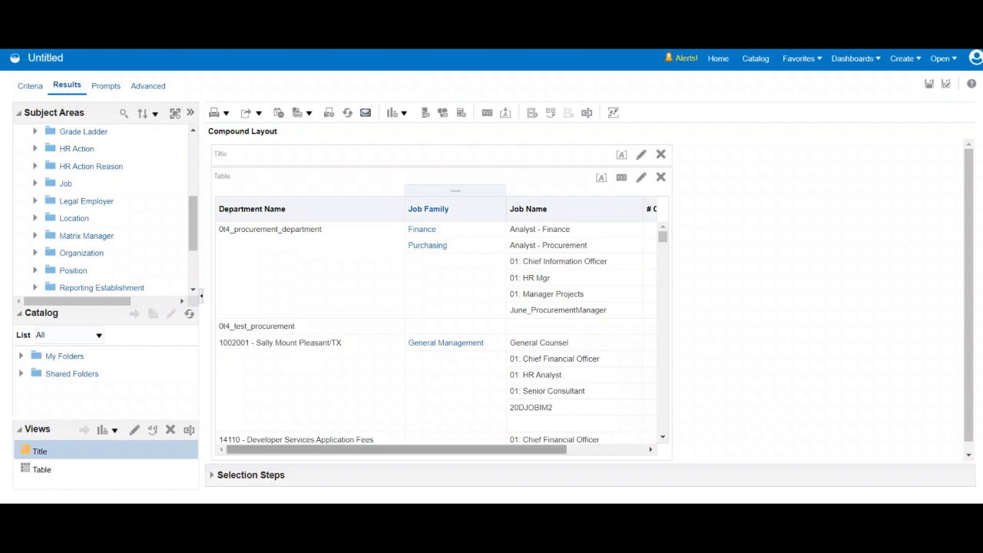
drag(461, 450, 539, 450)
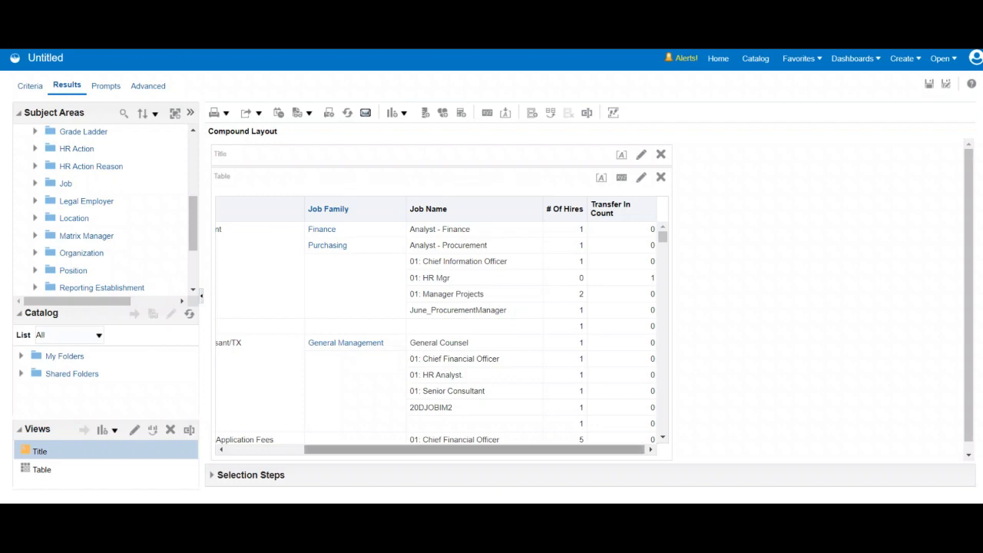
drag(474, 449, 396, 449)
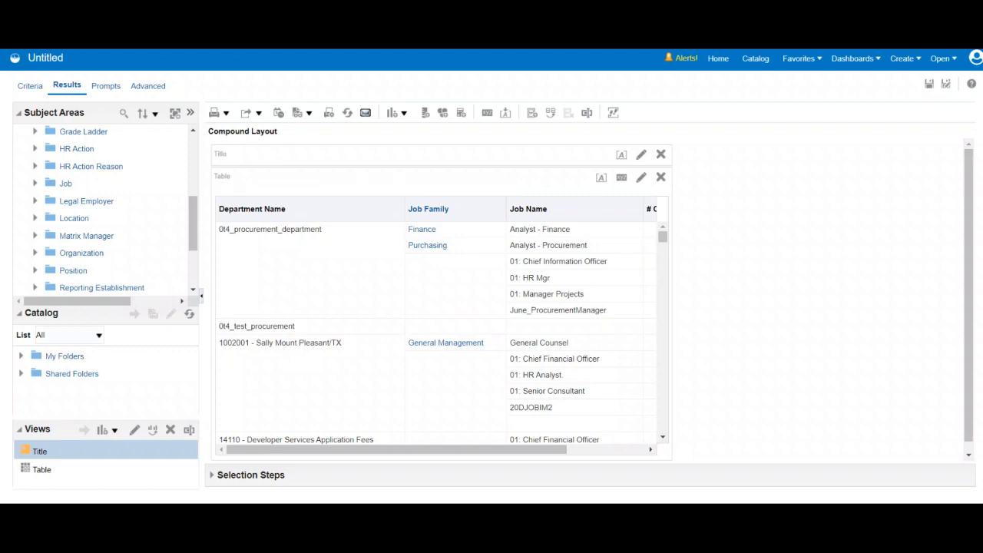
- Set the analysis title to "Master Detail Analysis" in the title view and return to the compound layout
click(642, 154)
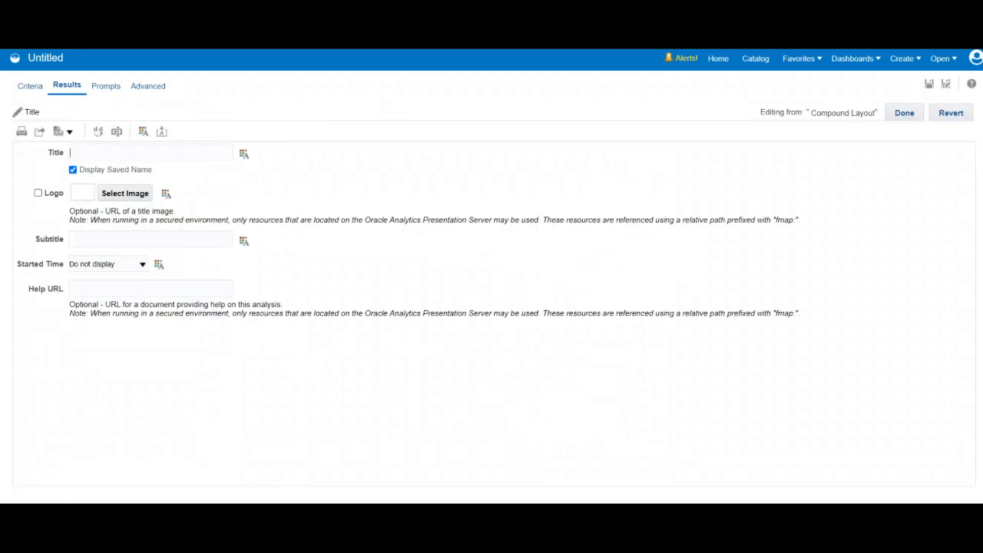
text(Master Detail Analysis)
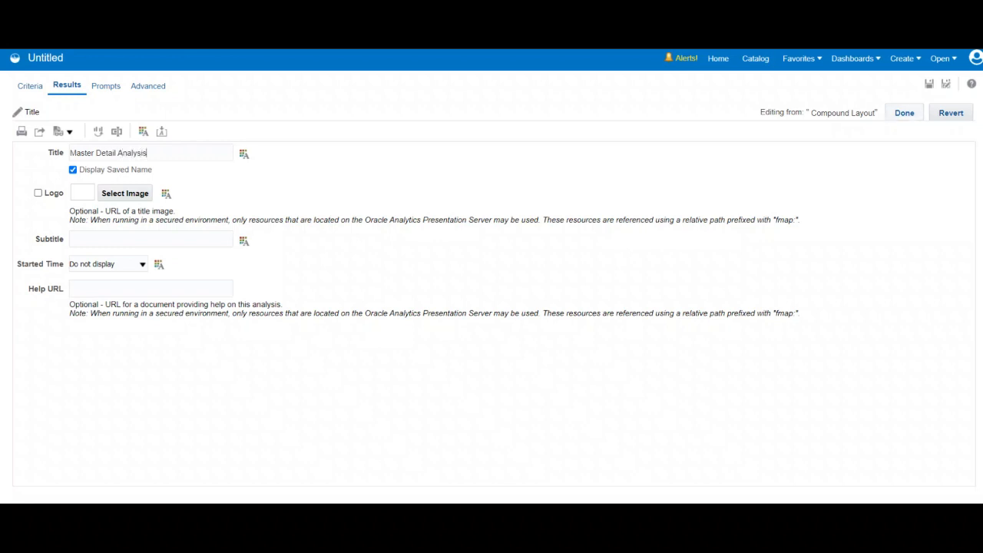
click(904, 113)
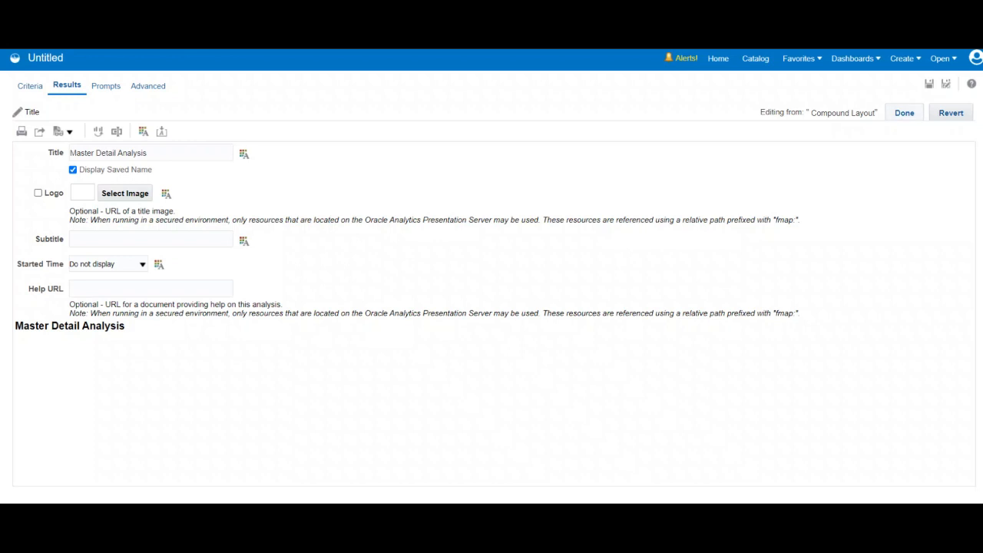
click(905, 113)
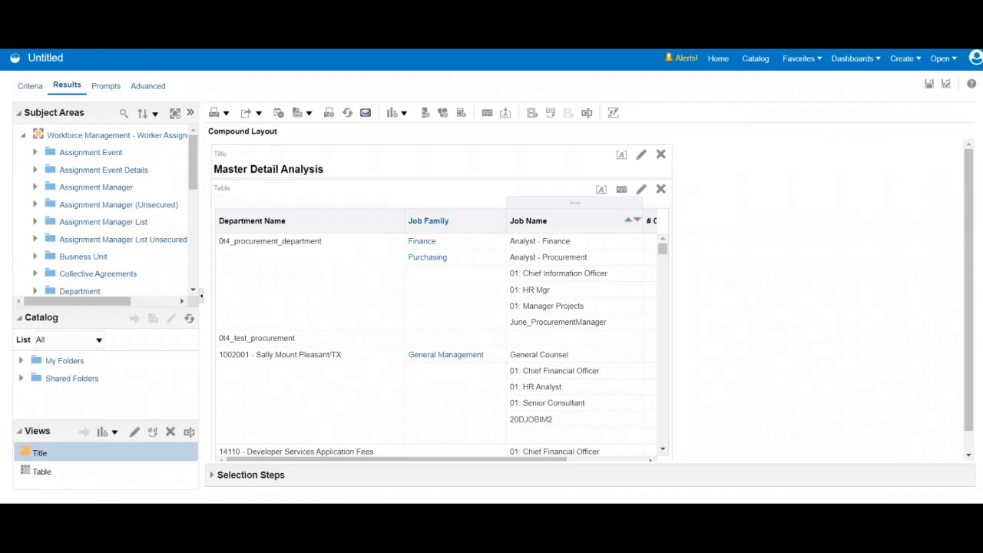
- Set the table view's maximum width to 2880 pixels in its properties
click(622, 190)
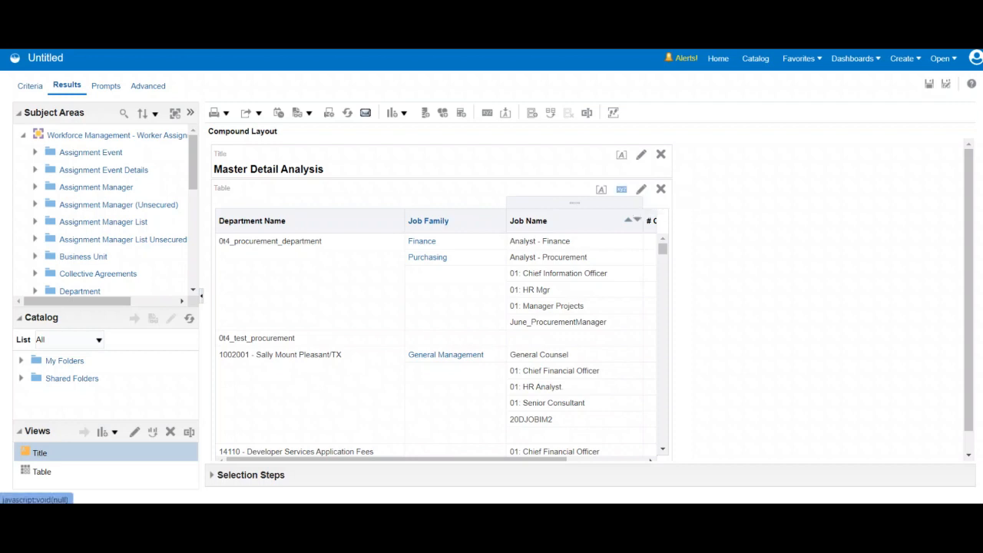
click(567, 230)
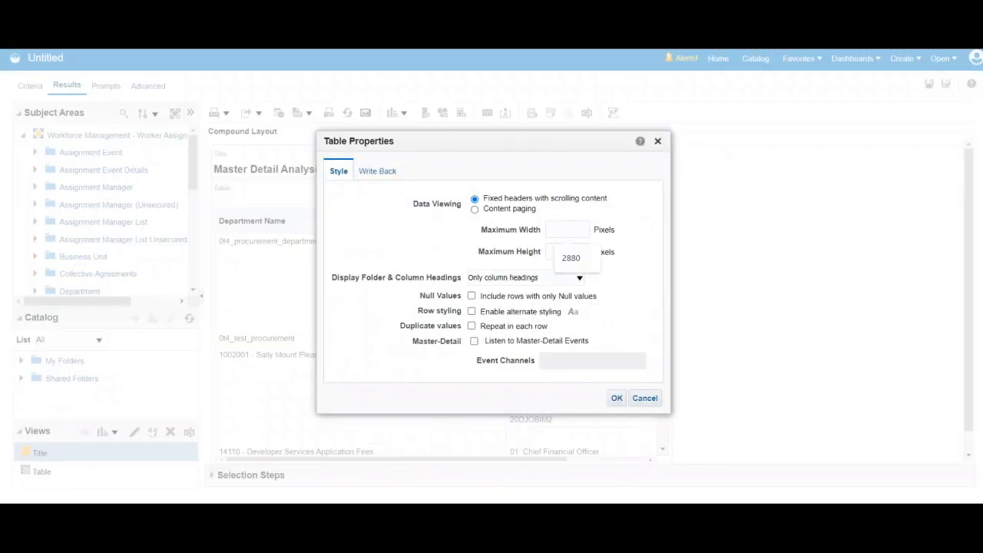
text(2880)
click(617, 398)
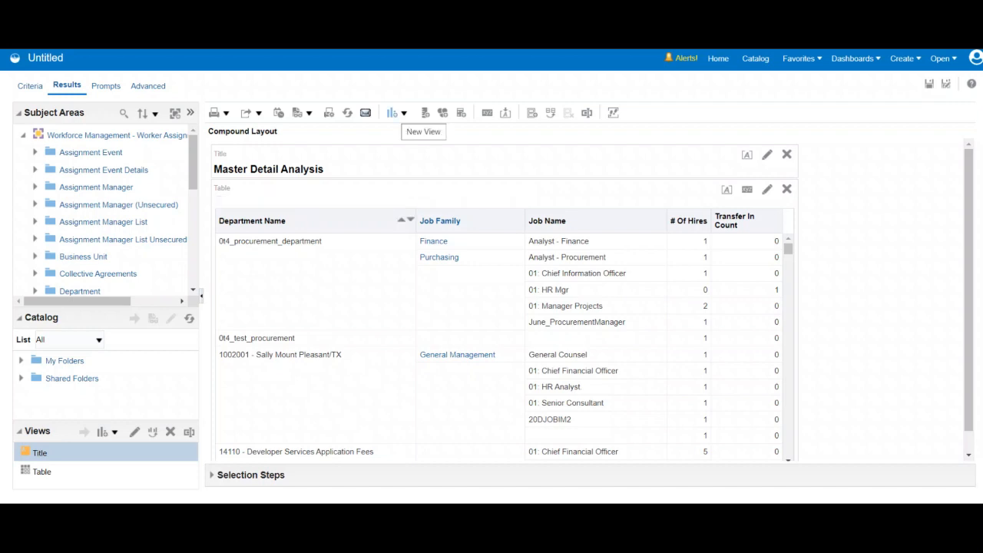
- Add a new view to the compound layout using the Best Visualization option
click(396, 112)
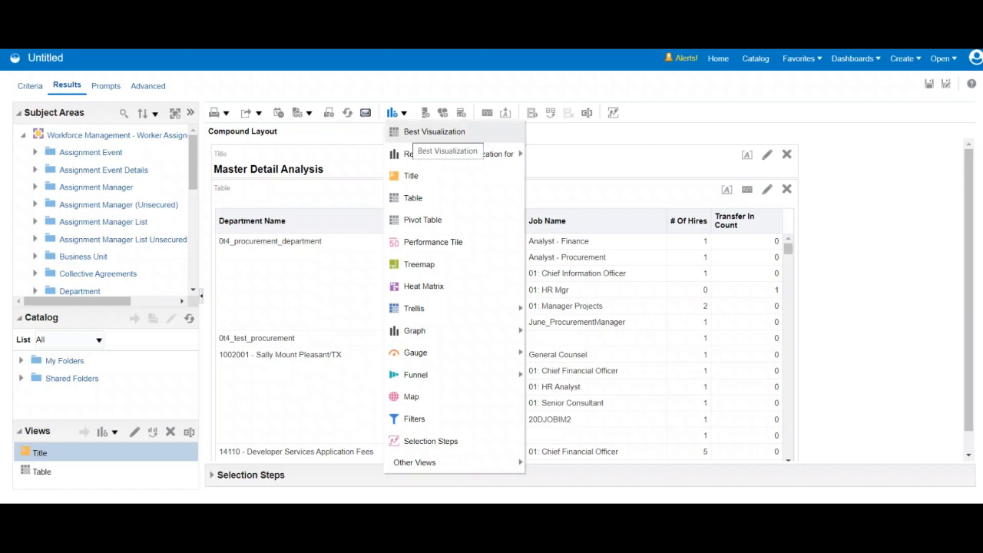
click(434, 131)
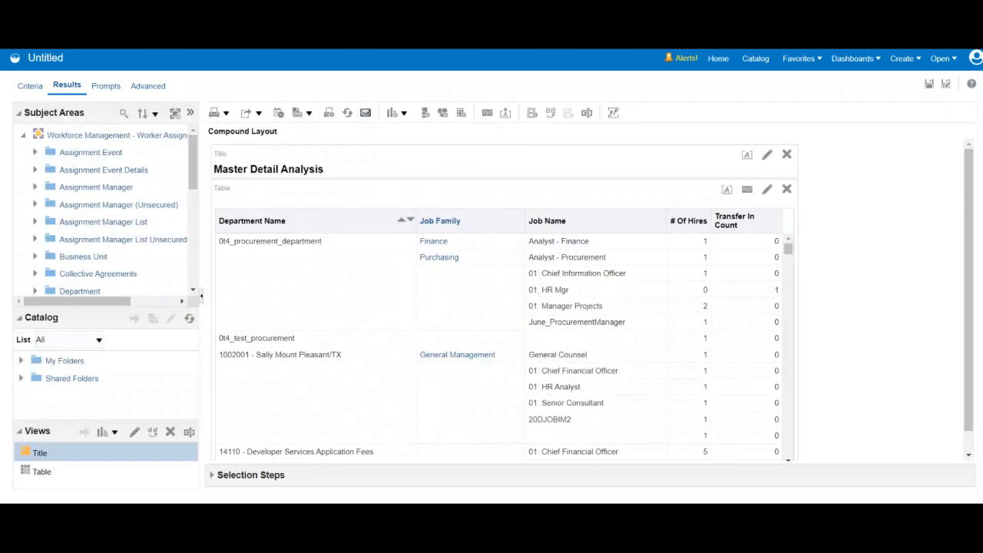
scroll(590, 300, down, 1)
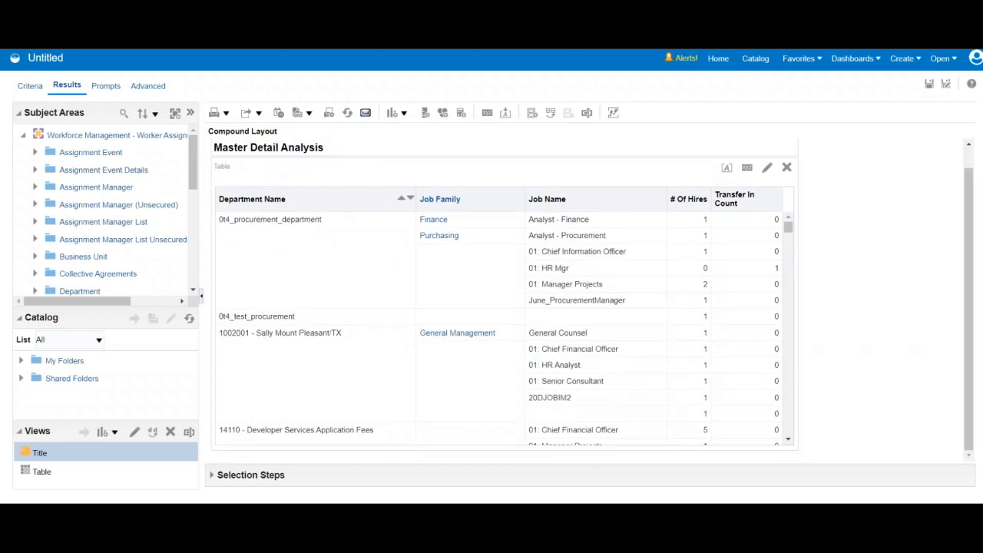
scroll(590, 301, up, 1)
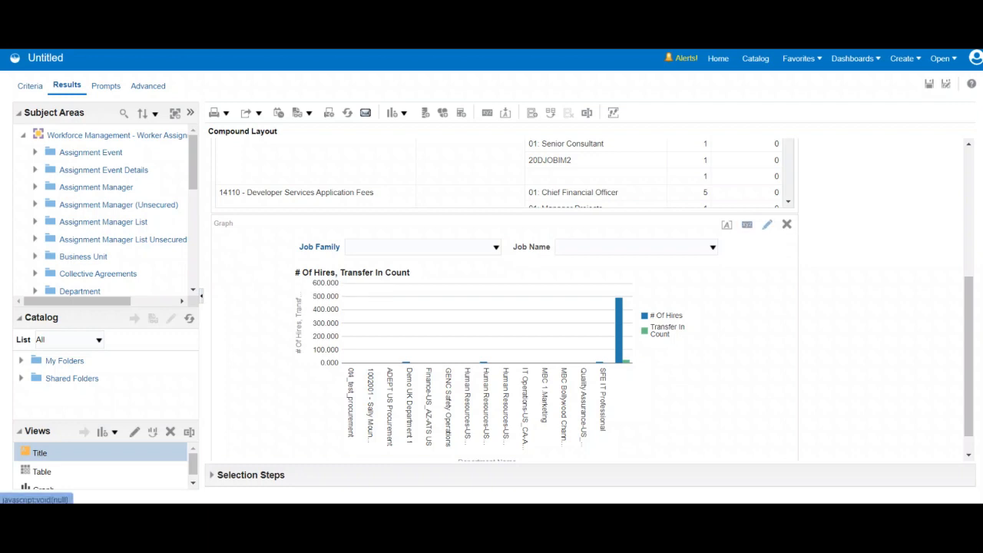
- Edit the bar graph's layout so that Job Family moves from the graph prompts to the sections, displayed as a slider
click(767, 225)
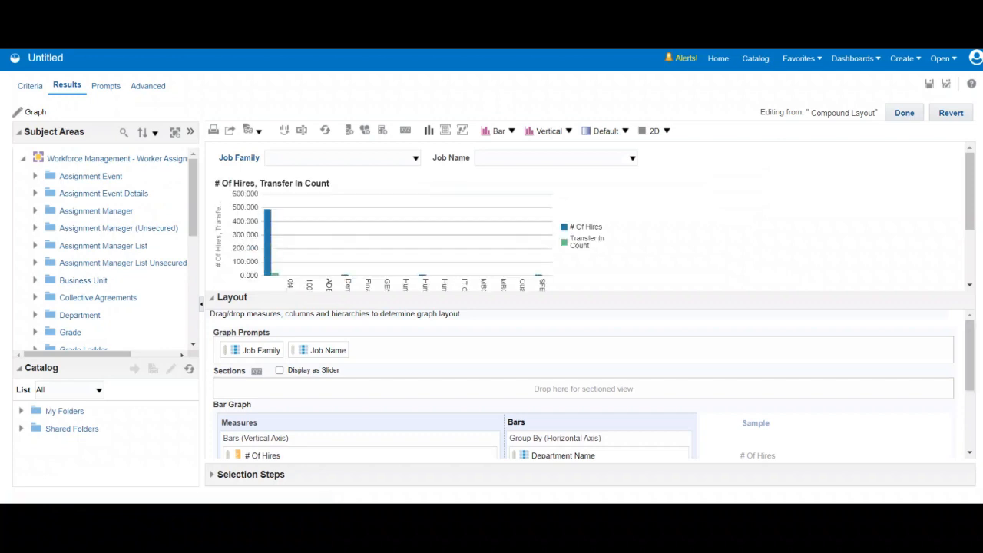
drag(261, 350, 242, 389)
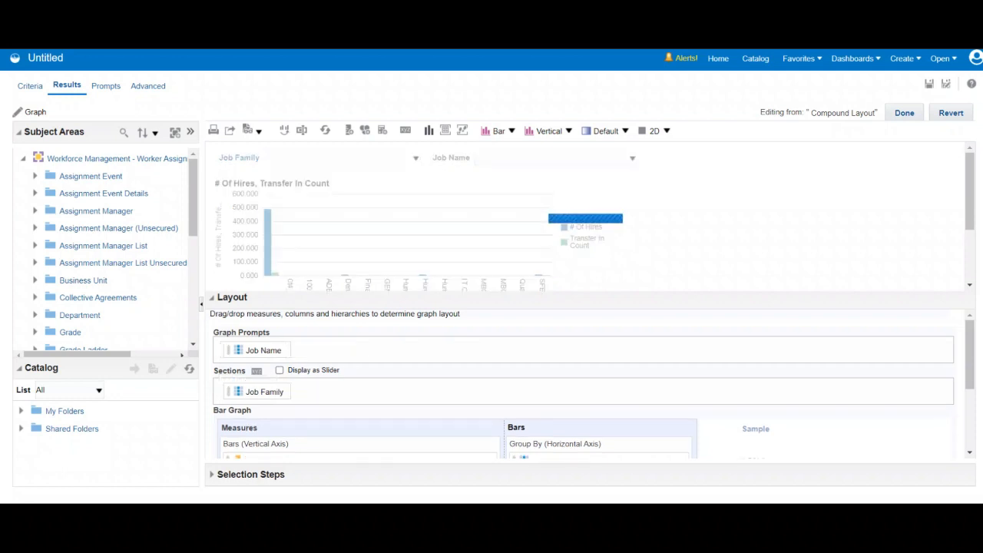
click(279, 369)
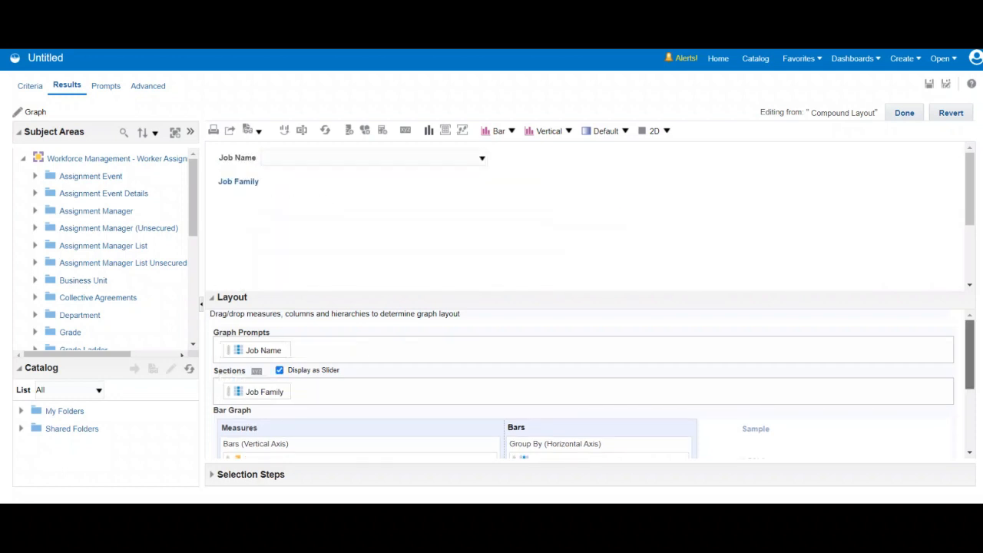
- Exclude Department Name from the bar graph and group the bars by Job Name on the horizontal axis
drag(970, 354, 970, 407)
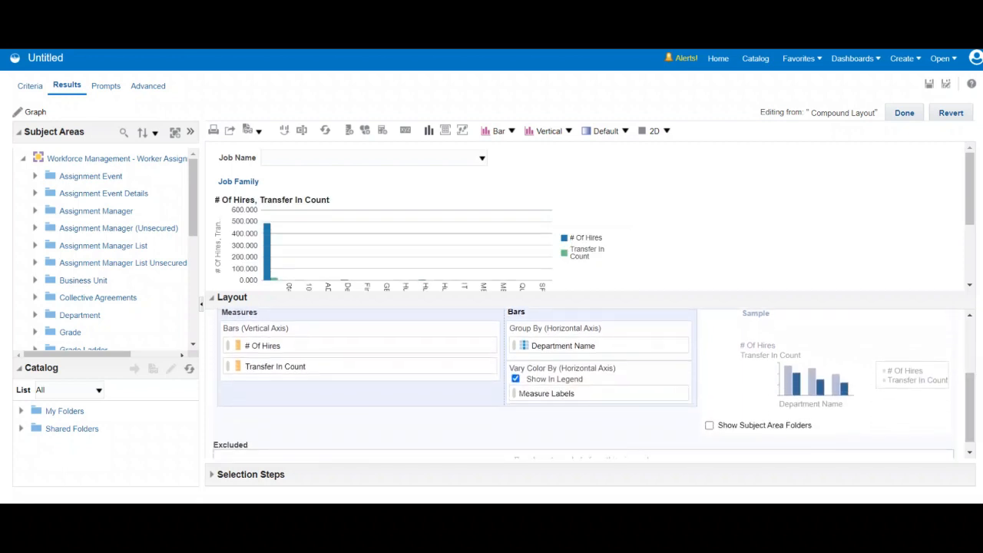
drag(562, 346, 355, 449)
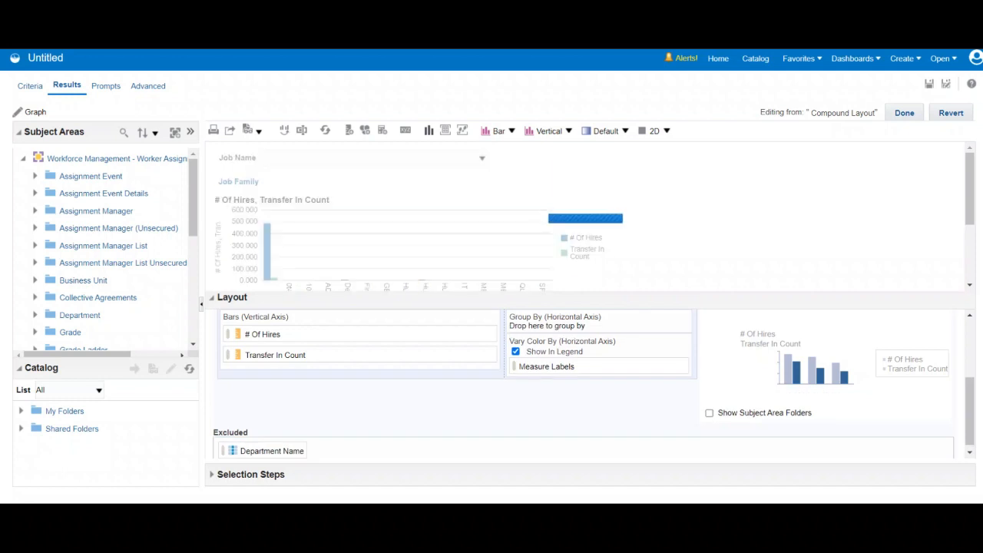
drag(970, 411, 971, 367)
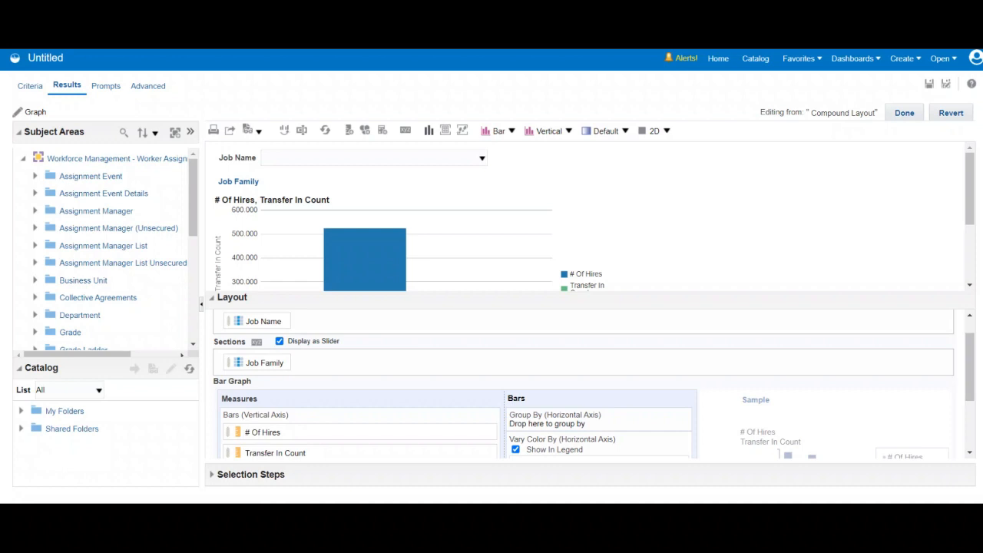
drag(254, 321, 525, 428)
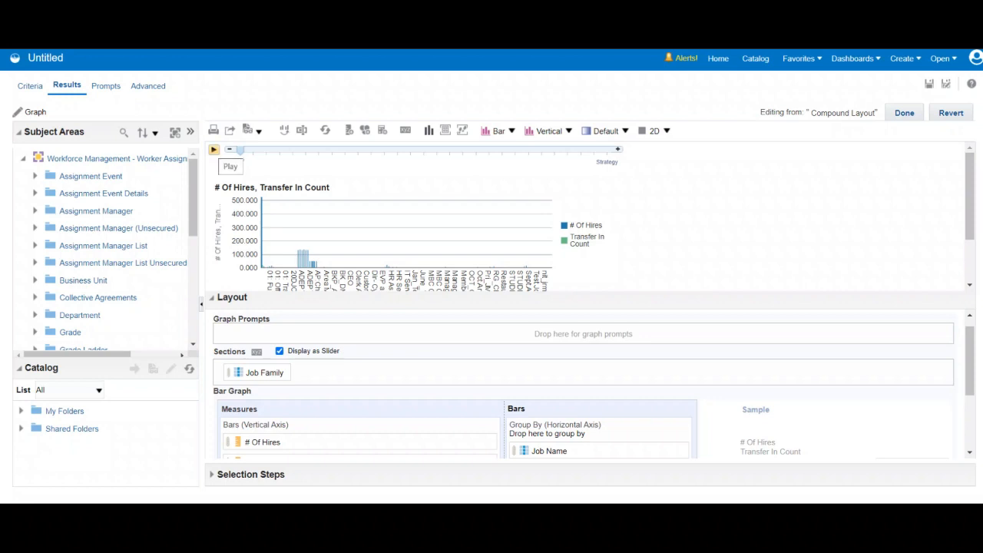
- Play the Job Family slider to preview the bar graph, and finish editing to return to the compound layout
click(214, 149)
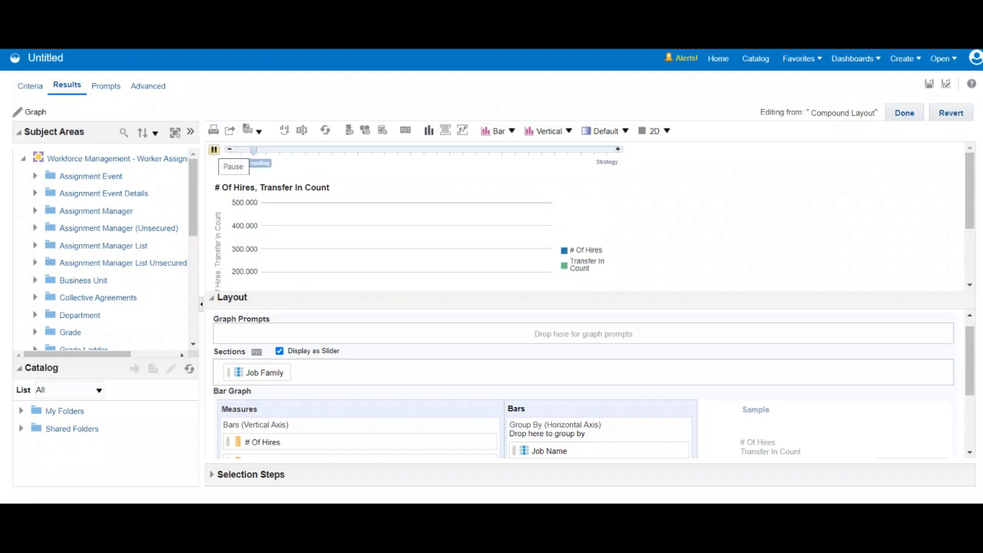
drag(971, 191, 971, 224)
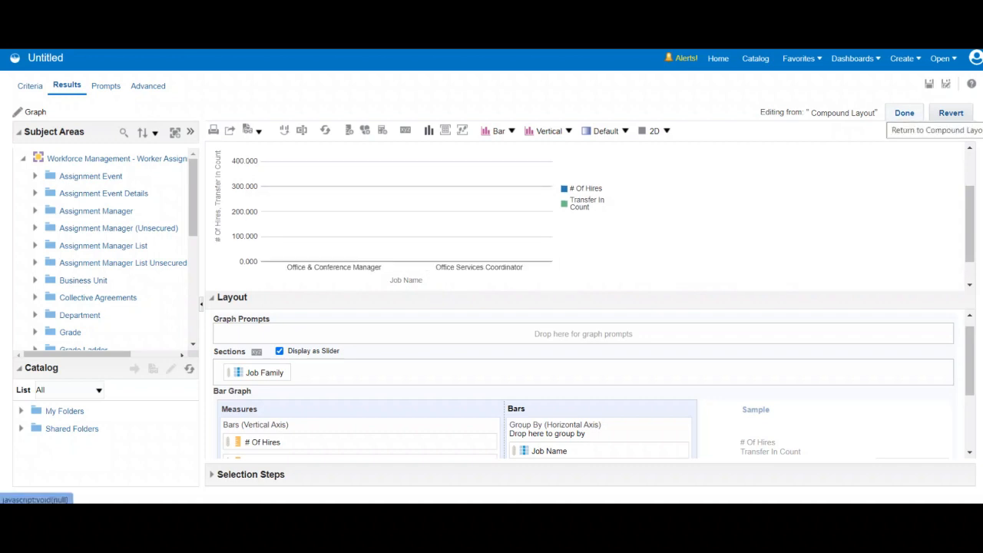
click(905, 113)
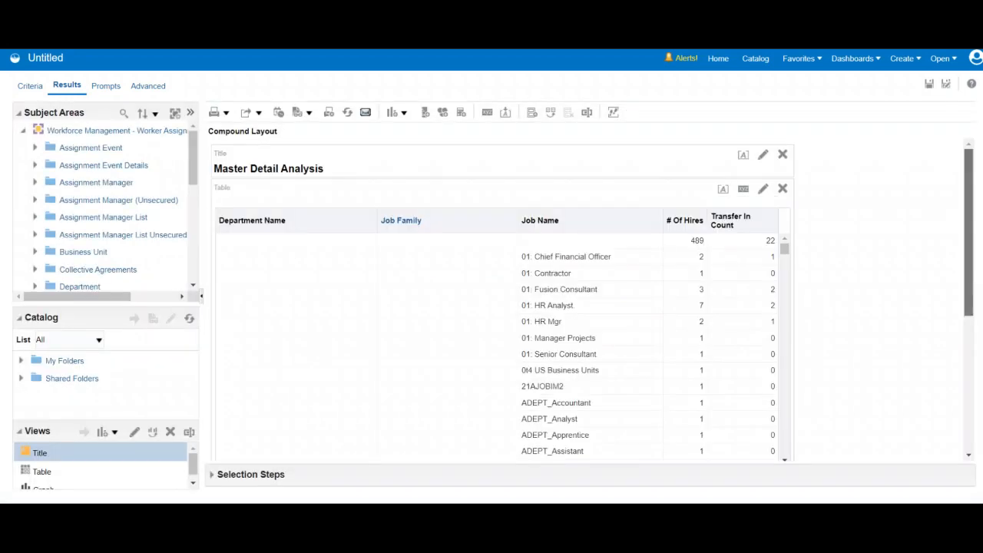
- Make the bar graph listen to master-detail events on the event channel "Master" in its graph properties
scroll(499, 307, down, 5)
scroll(500, 307, down, 2)
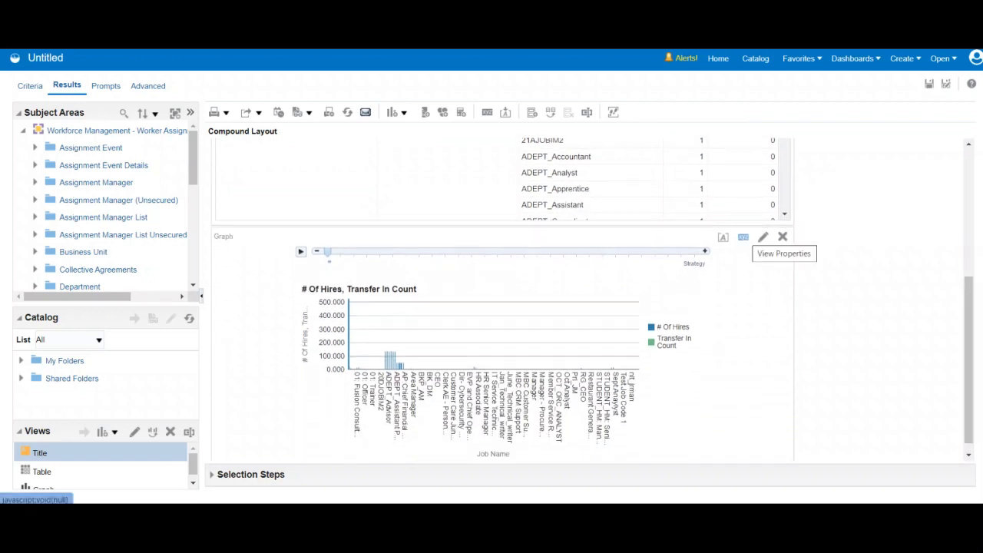
click(763, 237)
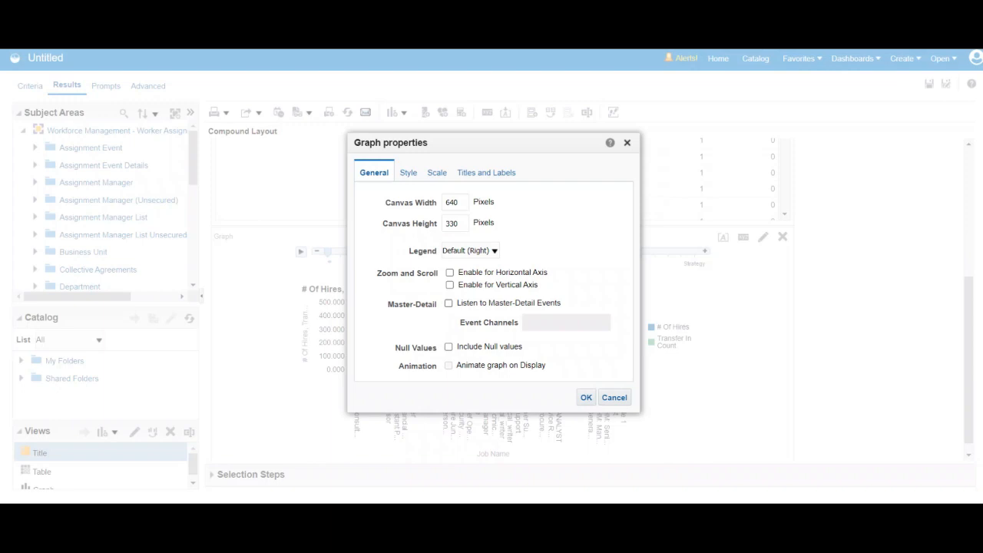
click(448, 304)
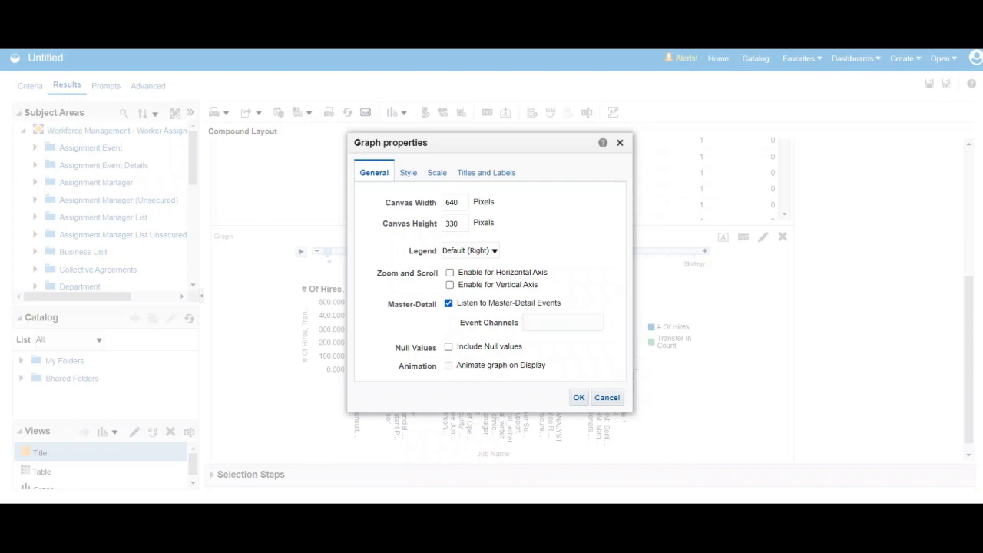
click(564, 323)
text(Master)
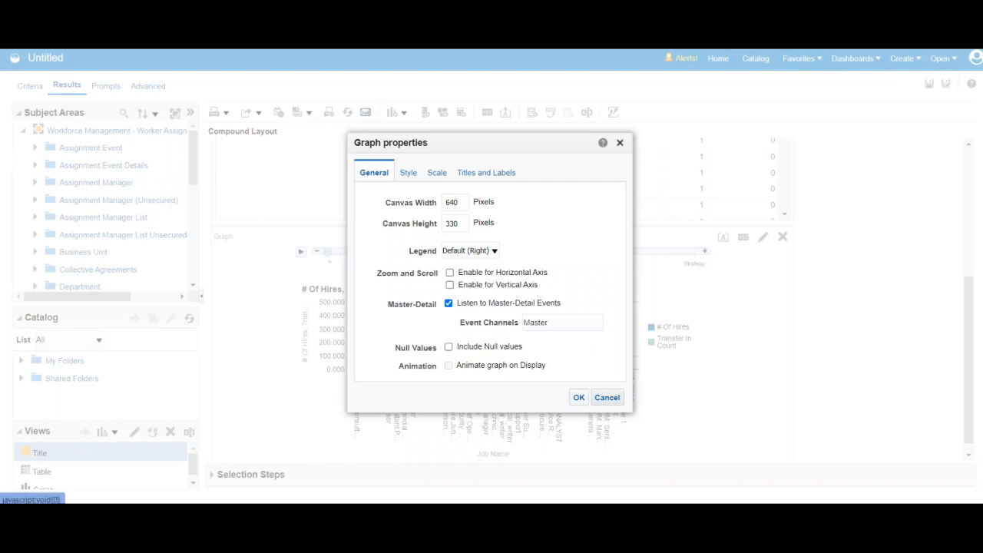
click(579, 397)
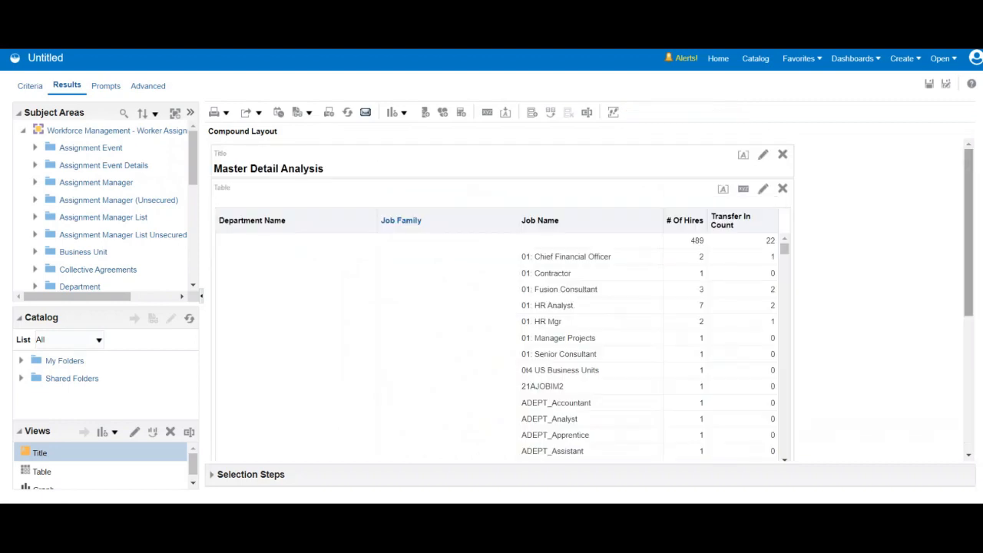
- Add a pie graph view to the compound layout below the bar graph
scroll(593, 298, down, 5)
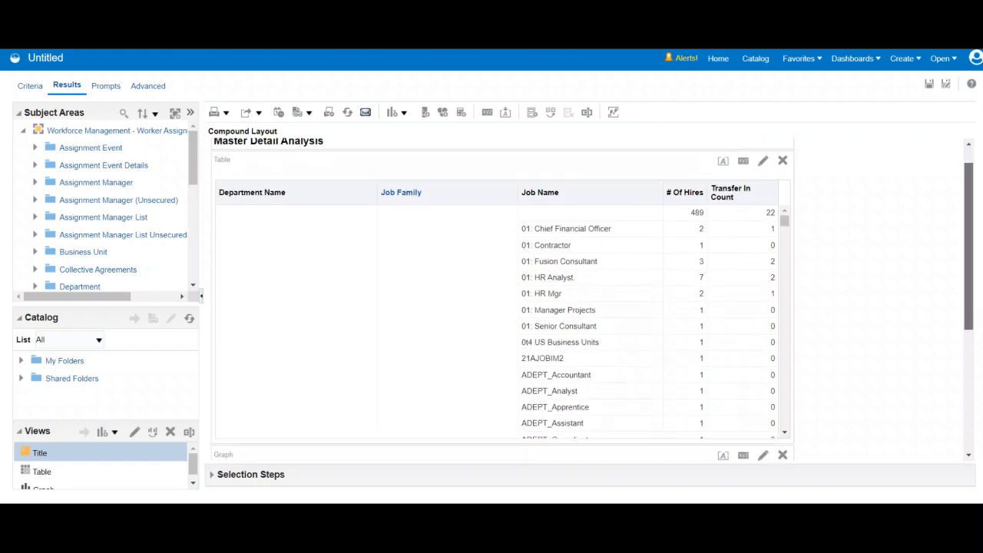
scroll(593, 299, down, 1)
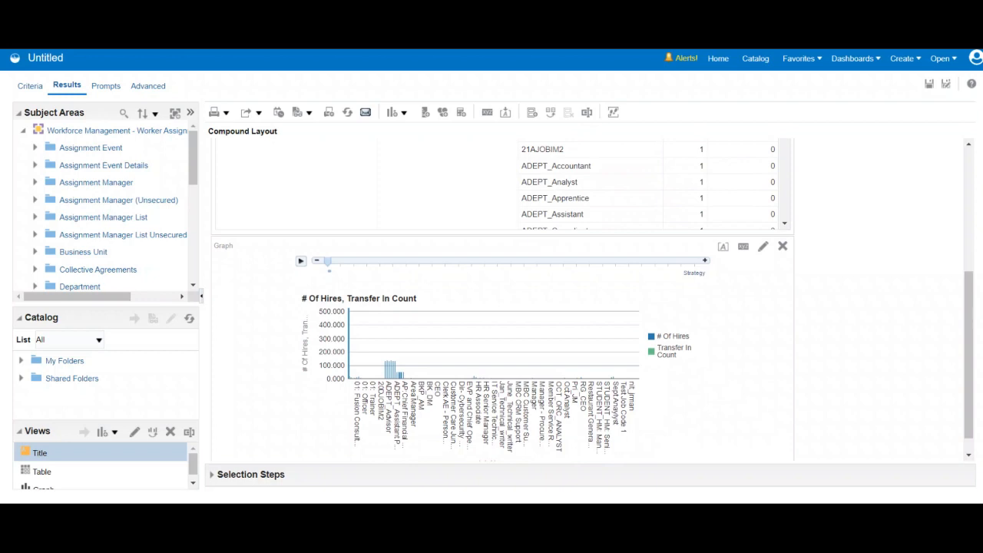
scroll(503, 308, up, 5)
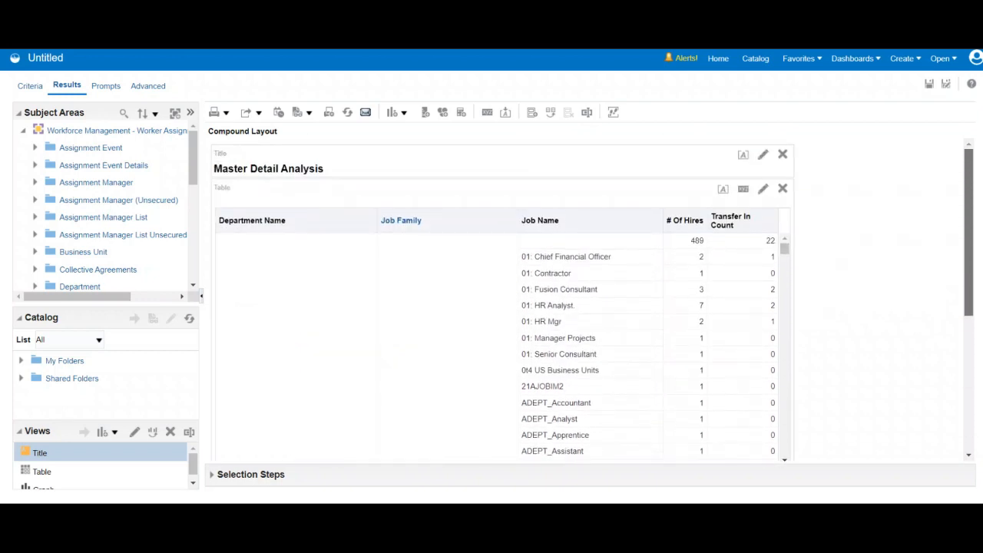
scroll(503, 307, down, 1)
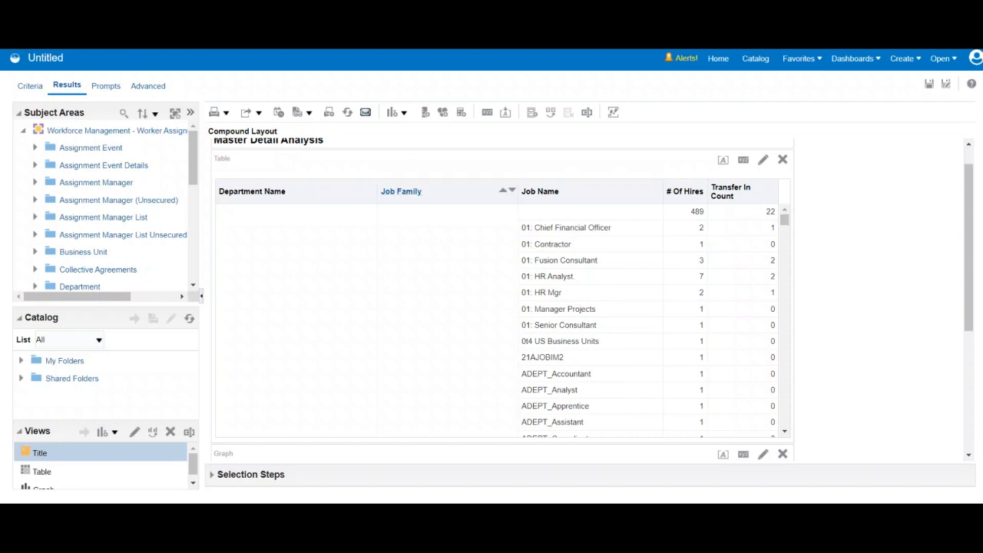
click(397, 112)
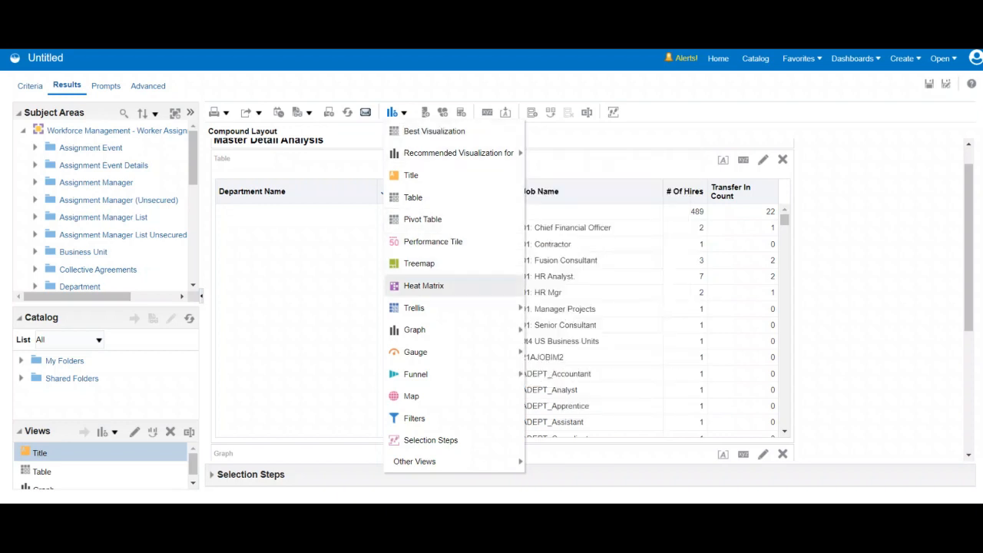
mouse_move(419, 352)
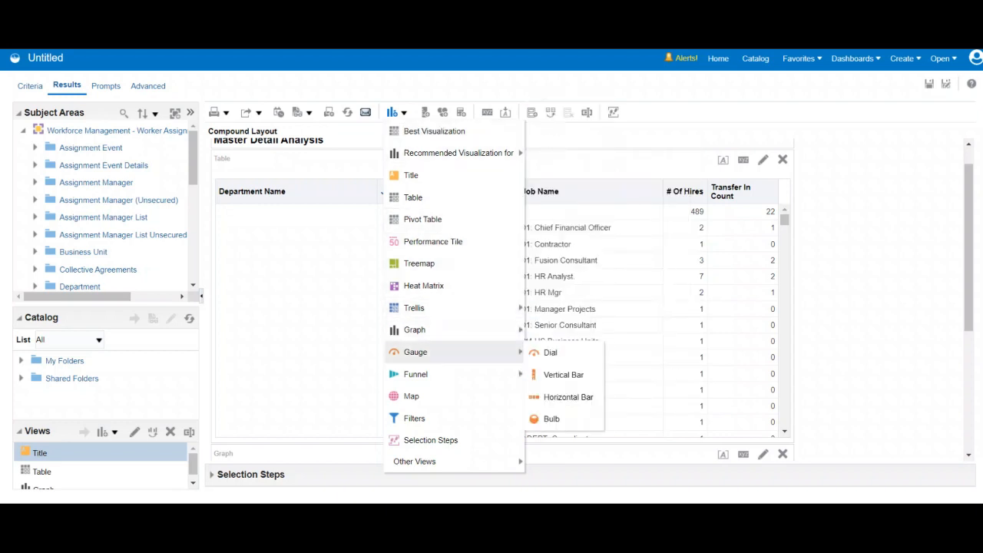
mouse_move(415, 329)
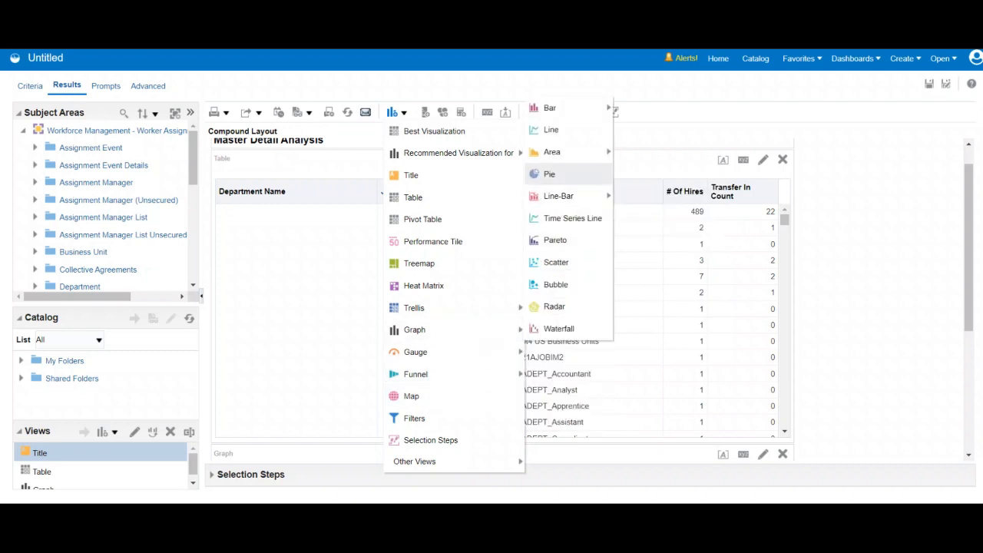
click(549, 174)
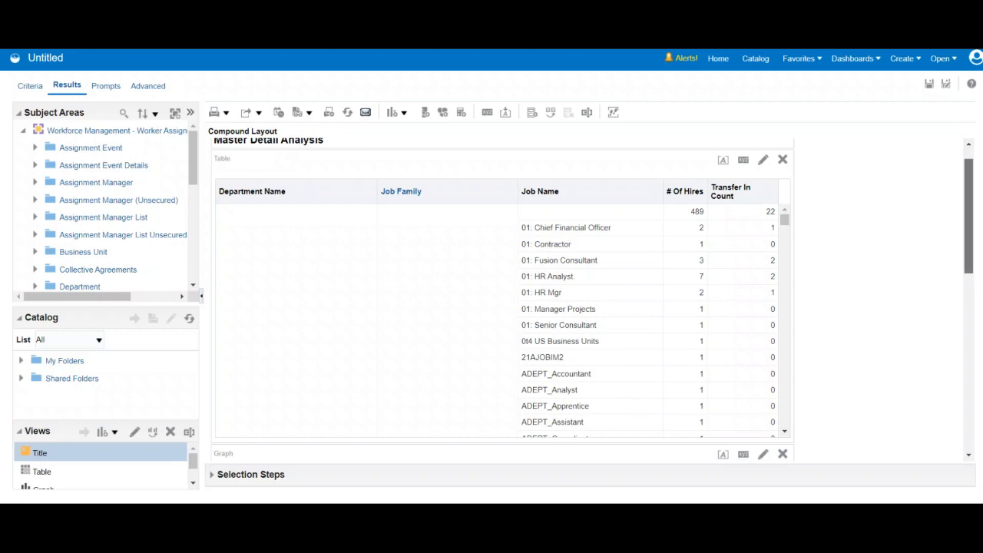
scroll(500, 299, down, 5)
scroll(499, 308, down, 1)
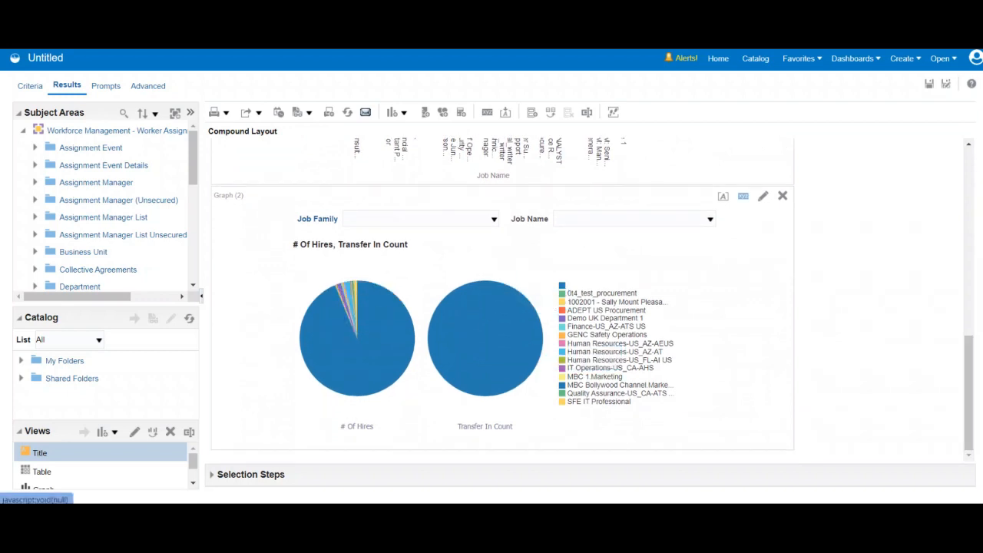
- Make the pie graph listen to master-detail events on the event channel "Master"
click(743, 196)
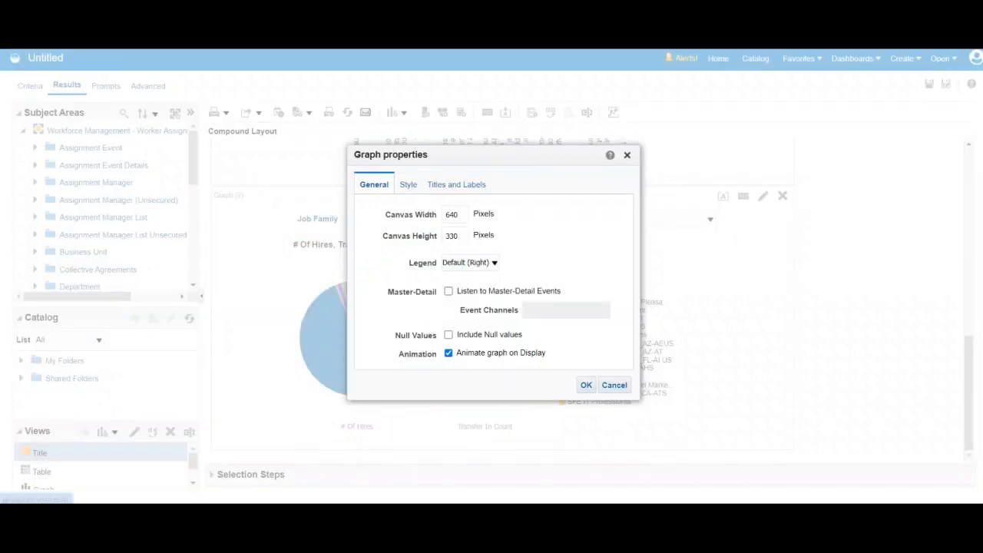
click(449, 291)
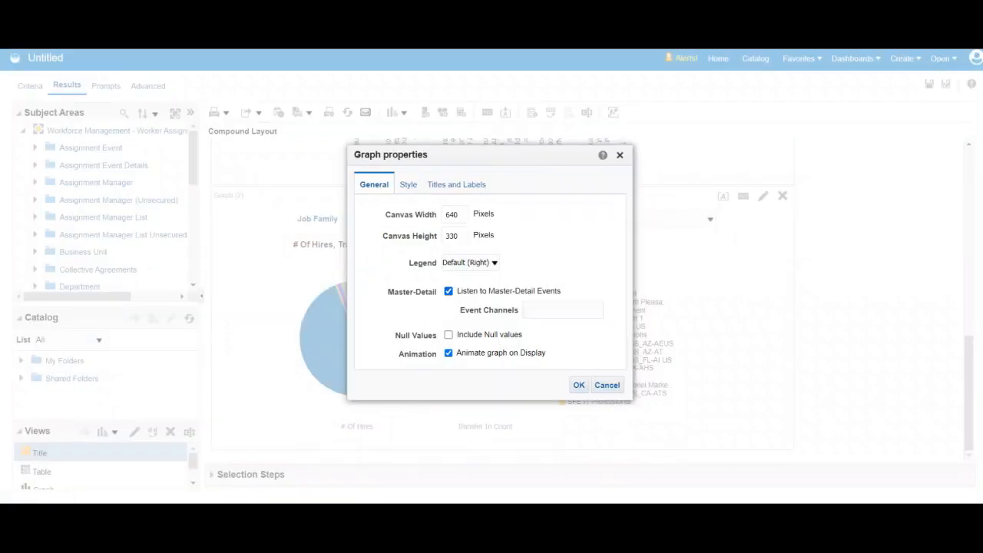
click(563, 310)
text(Master)
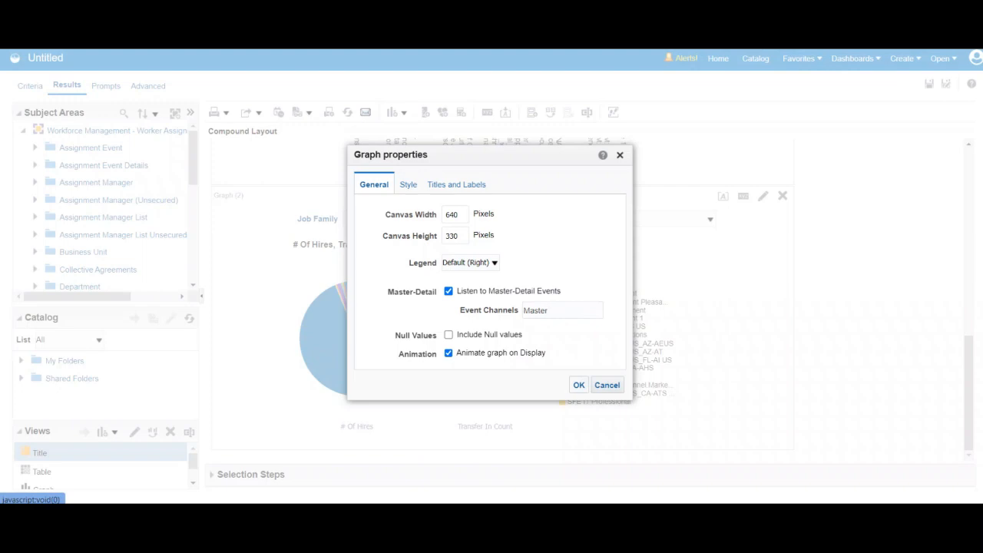
click(579, 385)
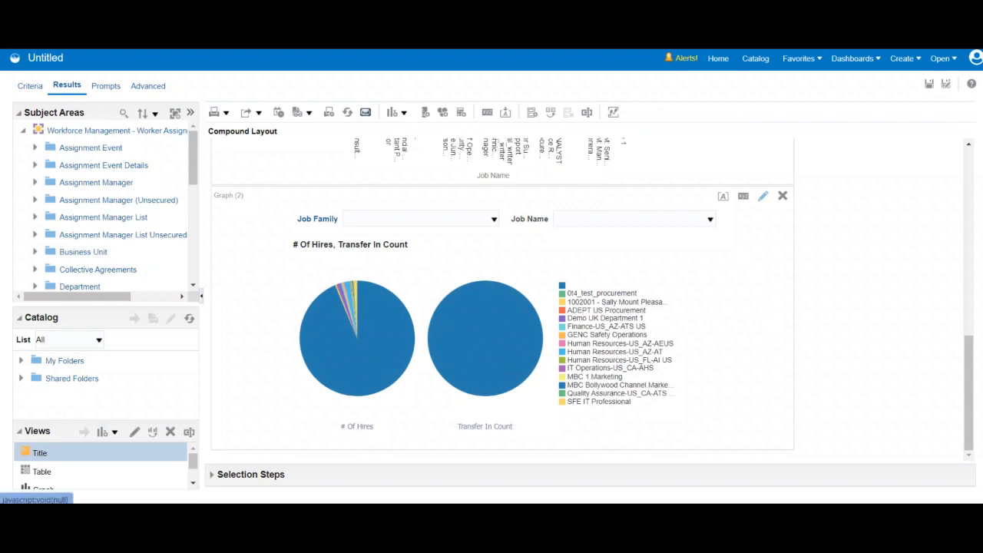
- In the pie graph's layout, section by Job Family displayed as a slider and exclude Job Name
click(763, 196)
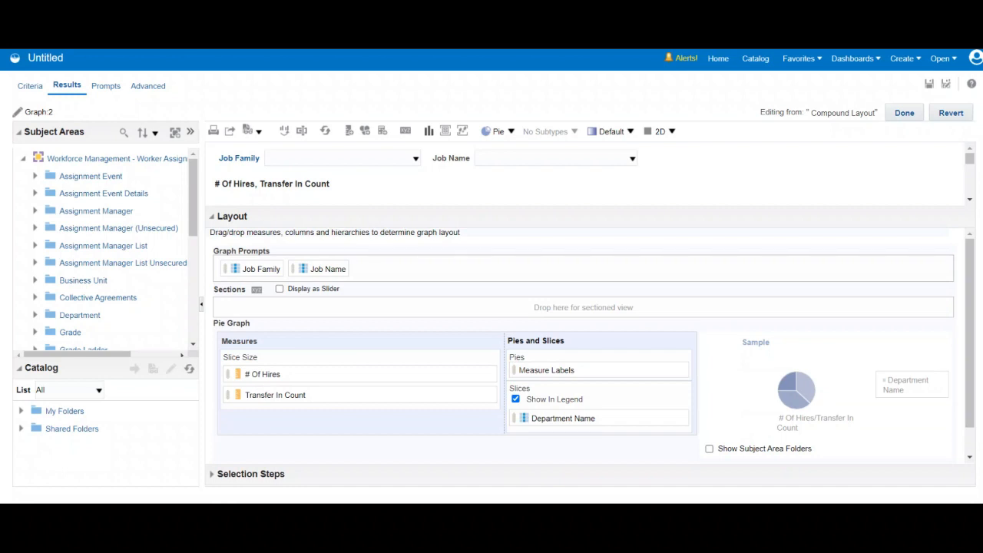
drag(262, 269, 247, 309)
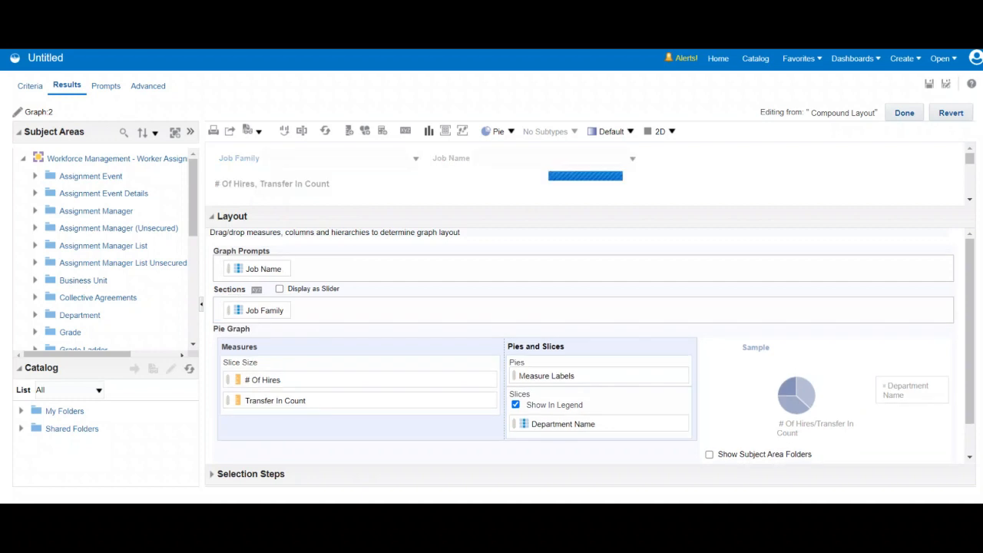
click(279, 288)
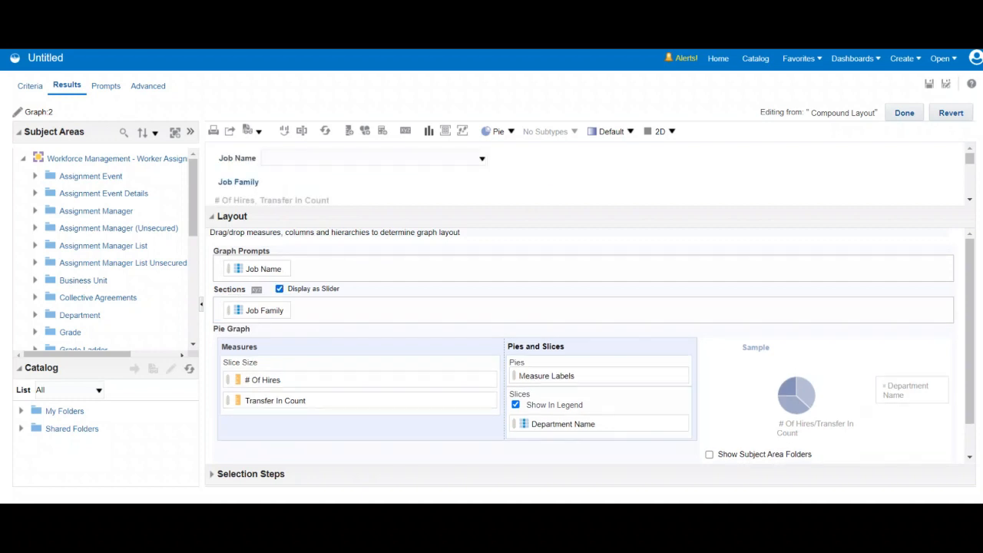
drag(970, 331, 970, 348)
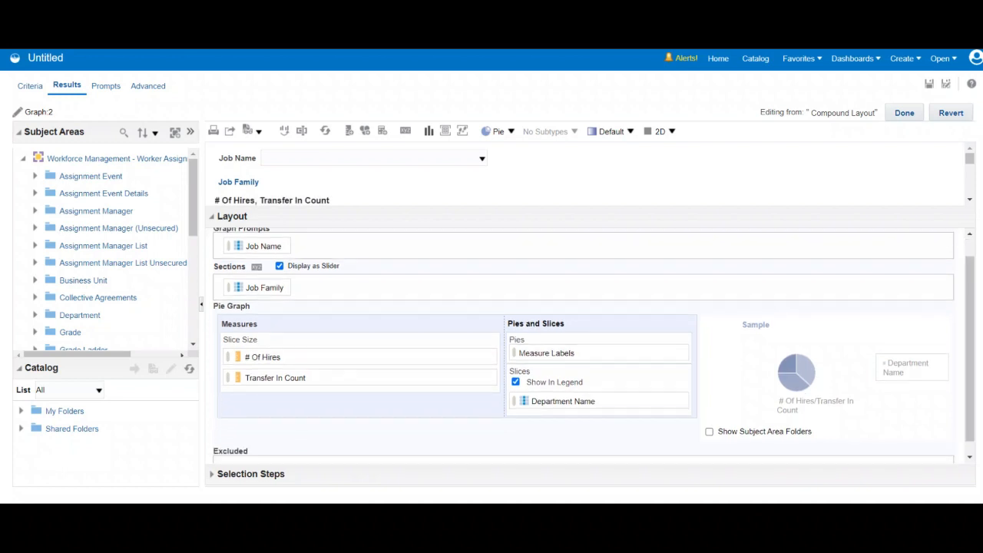
drag(264, 246, 278, 453)
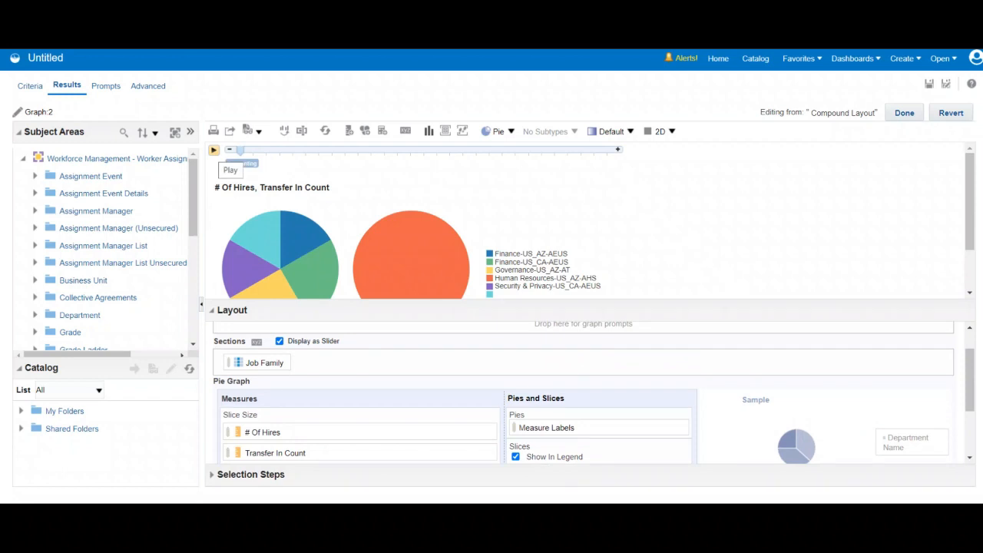
- Preview the pie graph by playing and pausing the Job Family slider, and finish editing to return to the compound layout
click(214, 150)
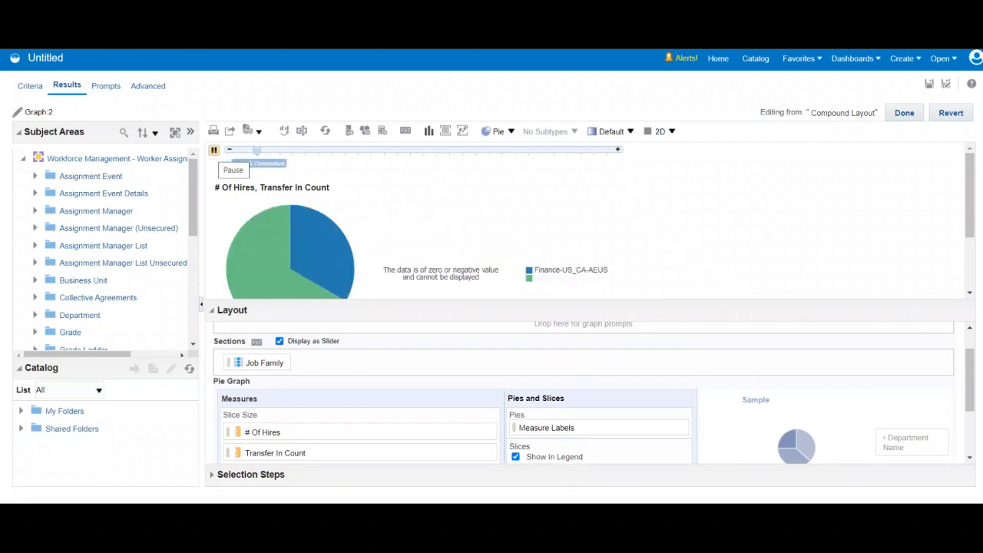
click(213, 149)
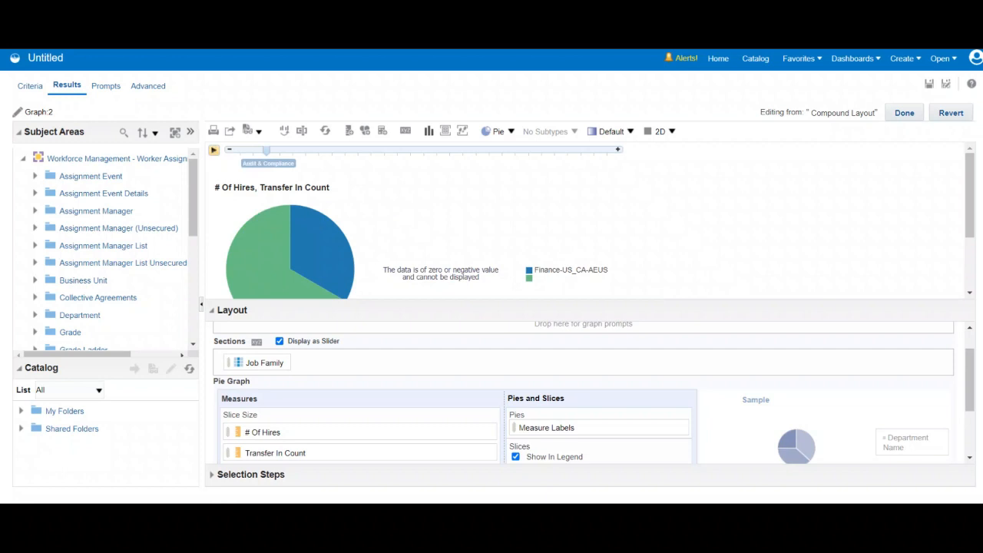
click(214, 150)
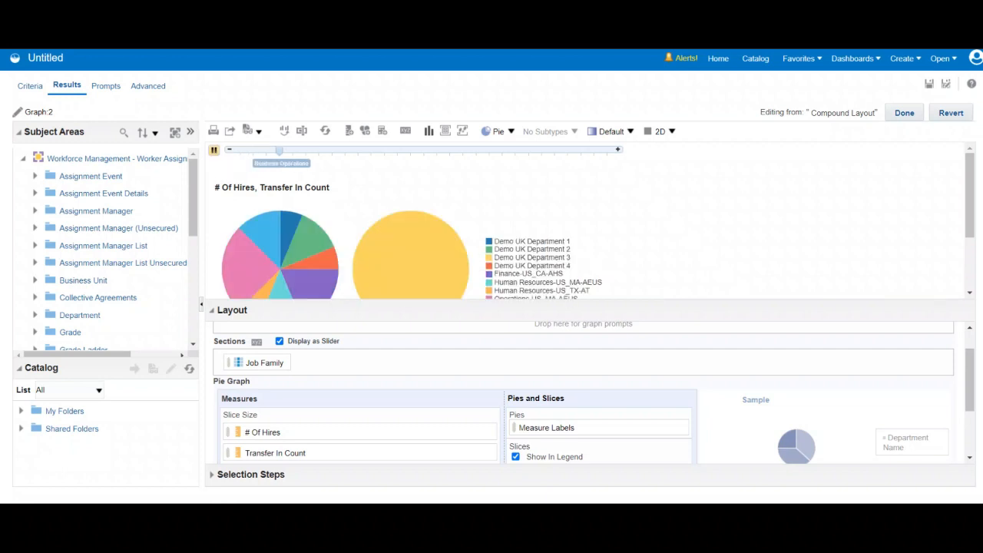
click(213, 150)
click(905, 113)
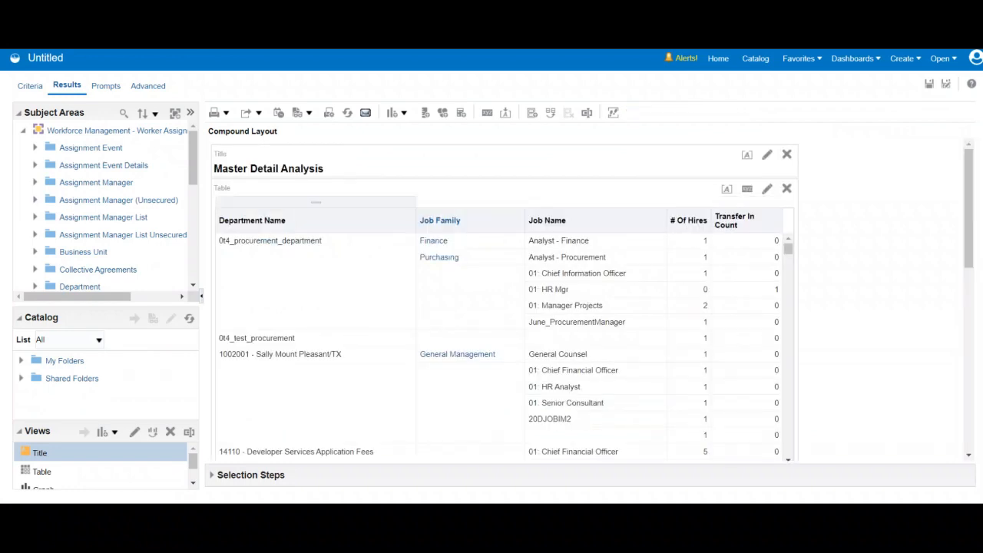
- In the analysis criteria, set the primary interaction for Job Family column values to Send Master-Detail Events
click(30, 86)
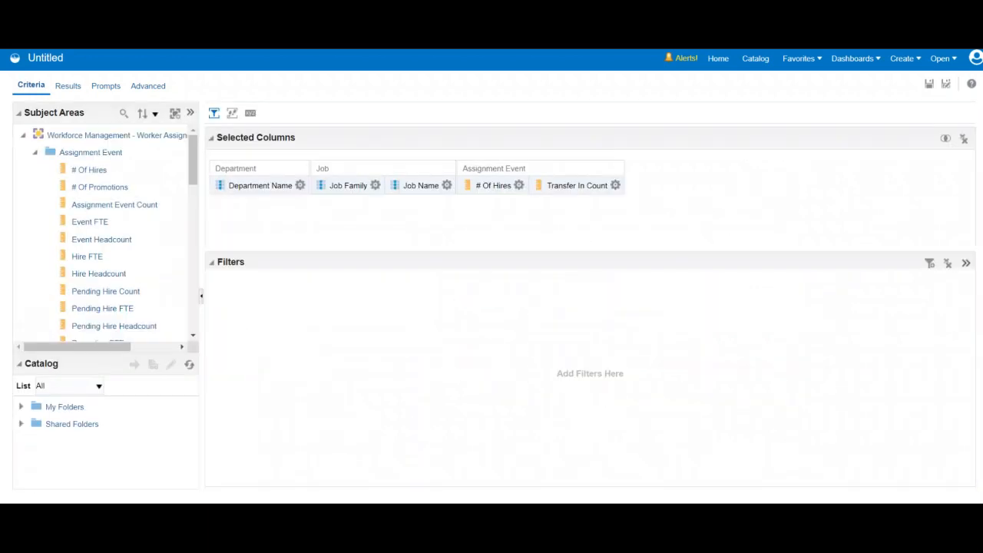
click(375, 186)
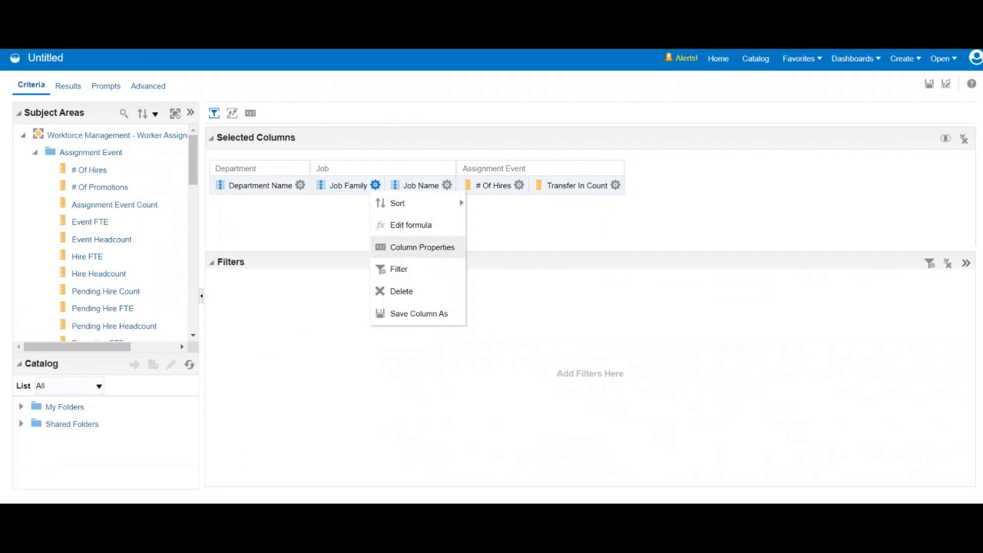
click(422, 246)
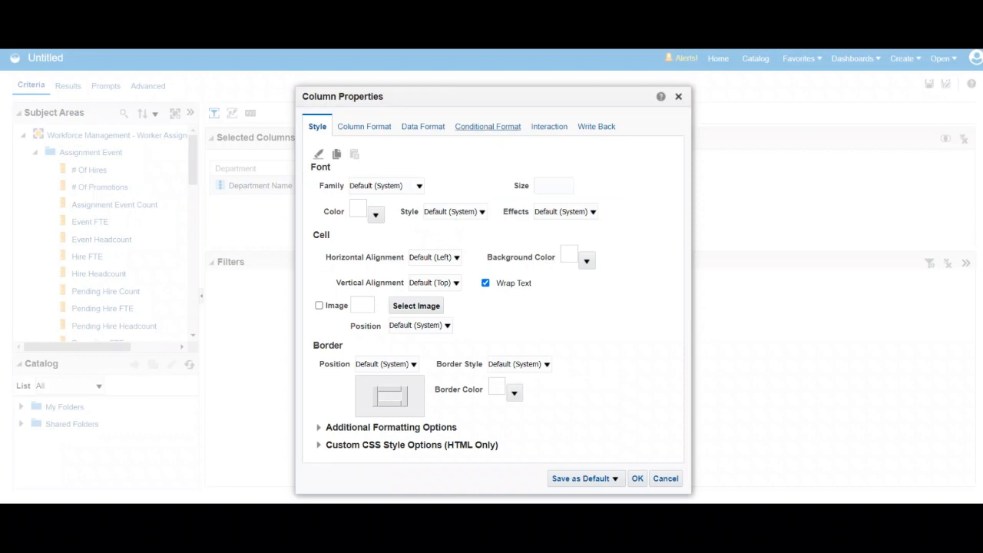
click(549, 126)
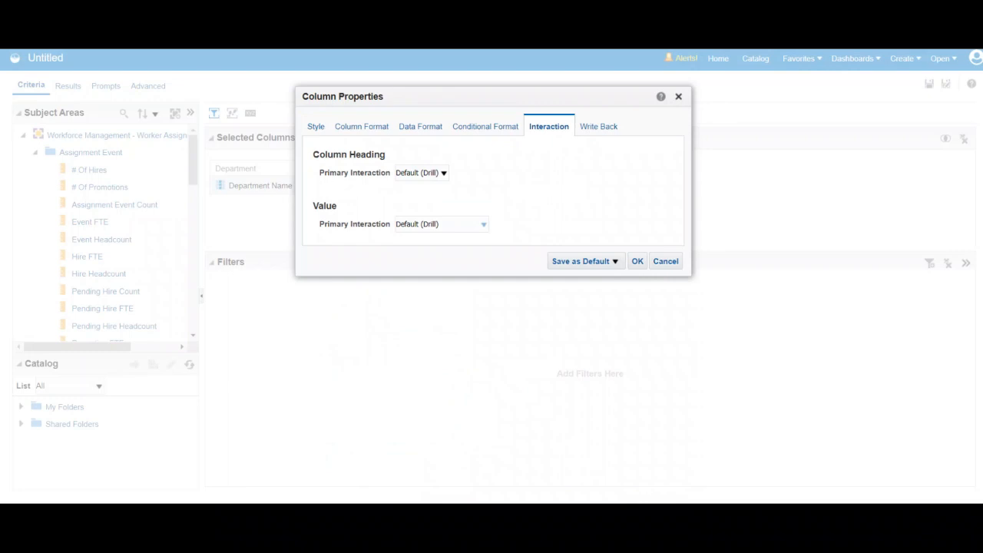
click(483, 223)
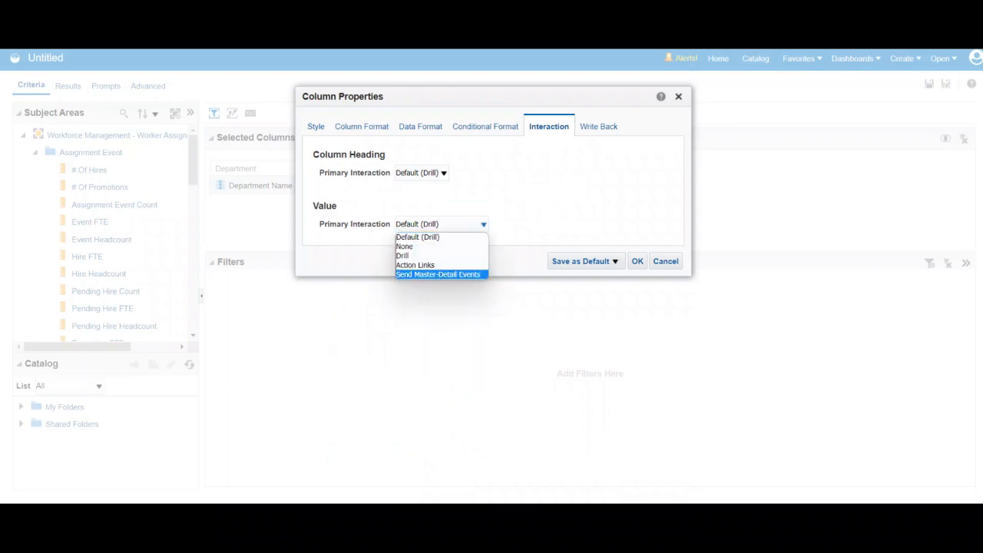
key(Return)
- Specify "Master" as the channel for the Job Family column's master-detail events and apply the column properties
click(446, 246)
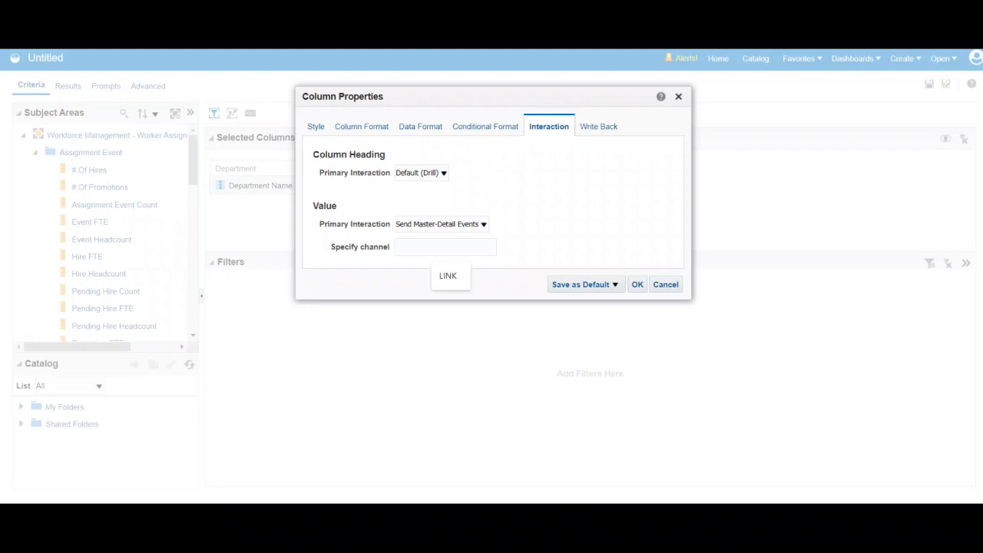
text(master)
key(BackSpace)
key(BackSpace)
key(BackSpace)
key(BackSpace)
key(BackSpace)
key(BackSpace)
text(Master)
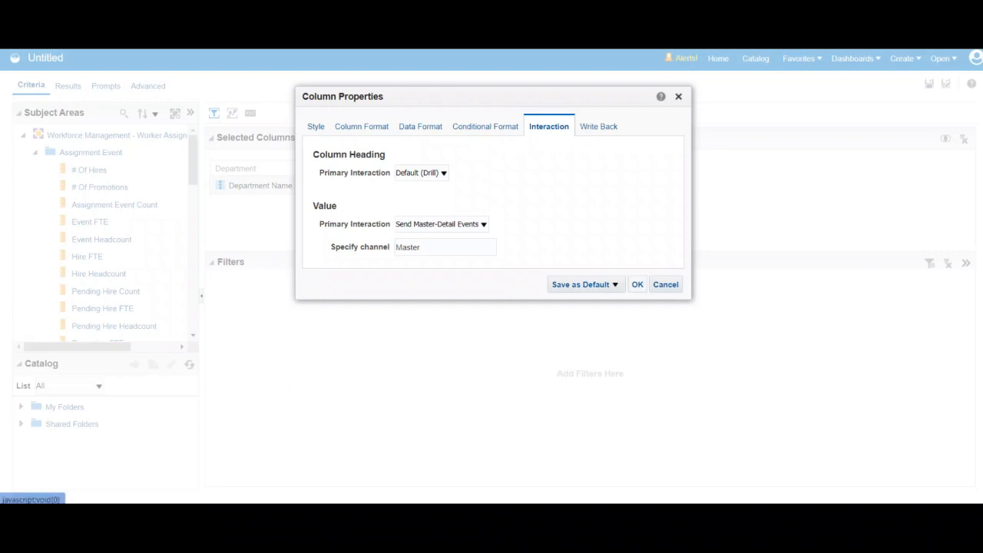
click(638, 285)
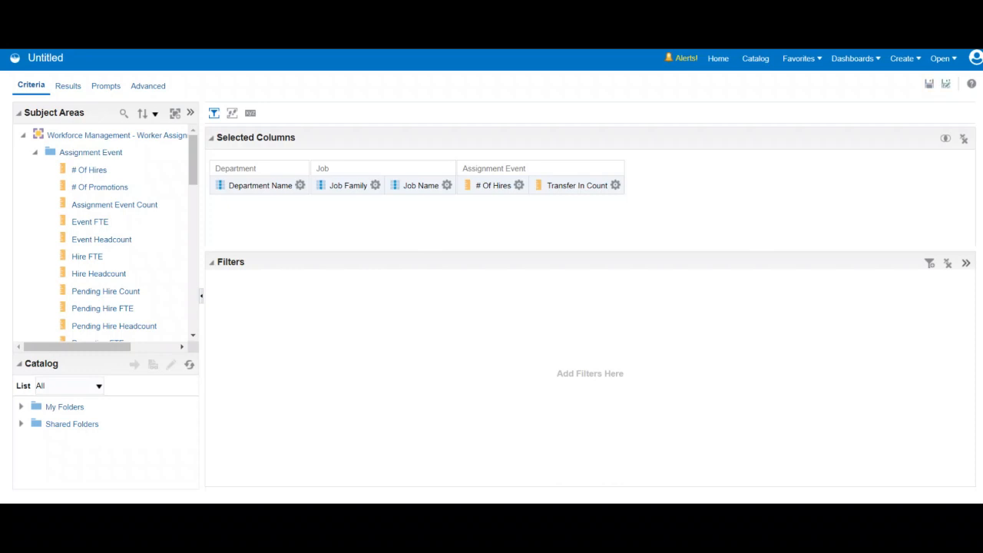
- Start saving the analysis and choose the author's own folder under Shared Folders as the destination
click(930, 84)
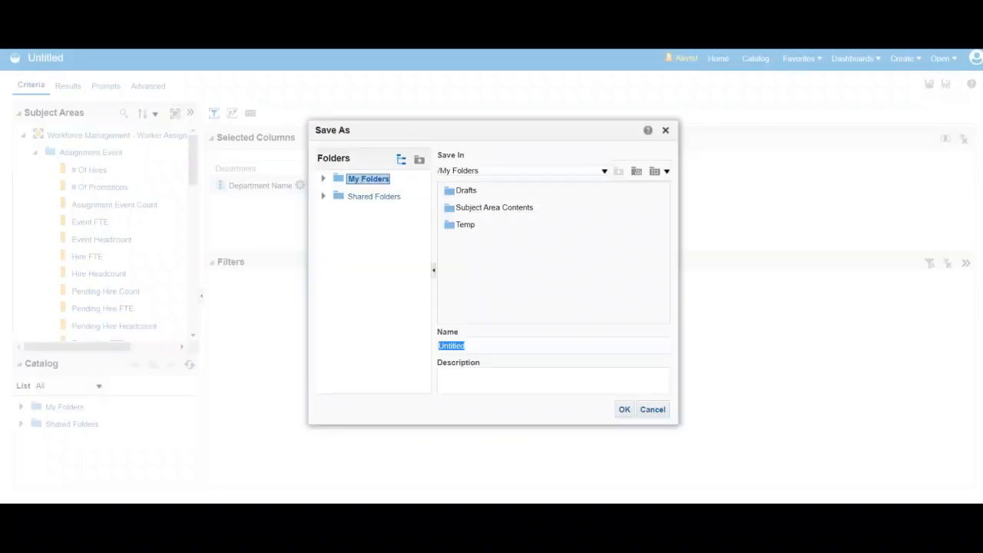
click(323, 196)
scroll(372, 280, down, 3)
click(375, 245)
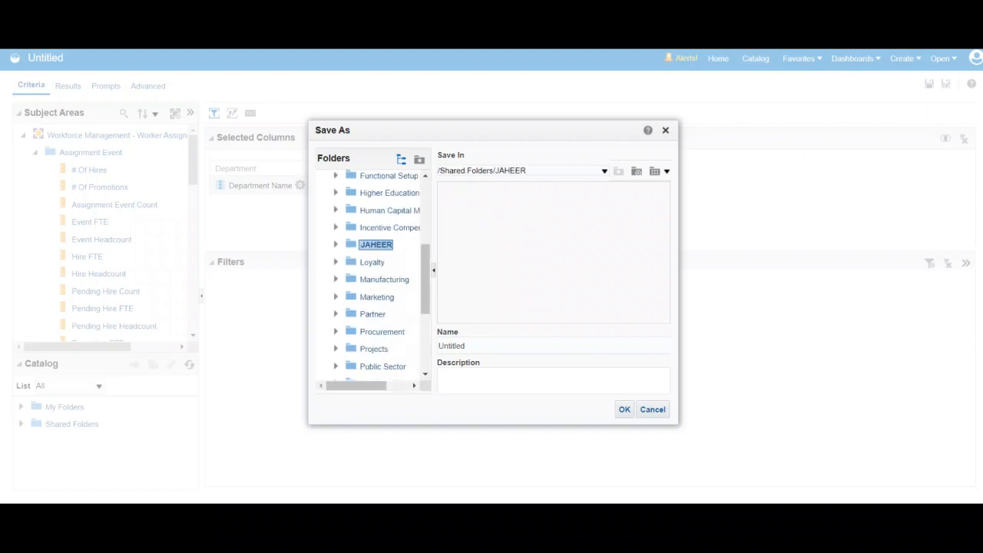
- Name the analysis "Master Details Example" and save it
double_click(452, 345)
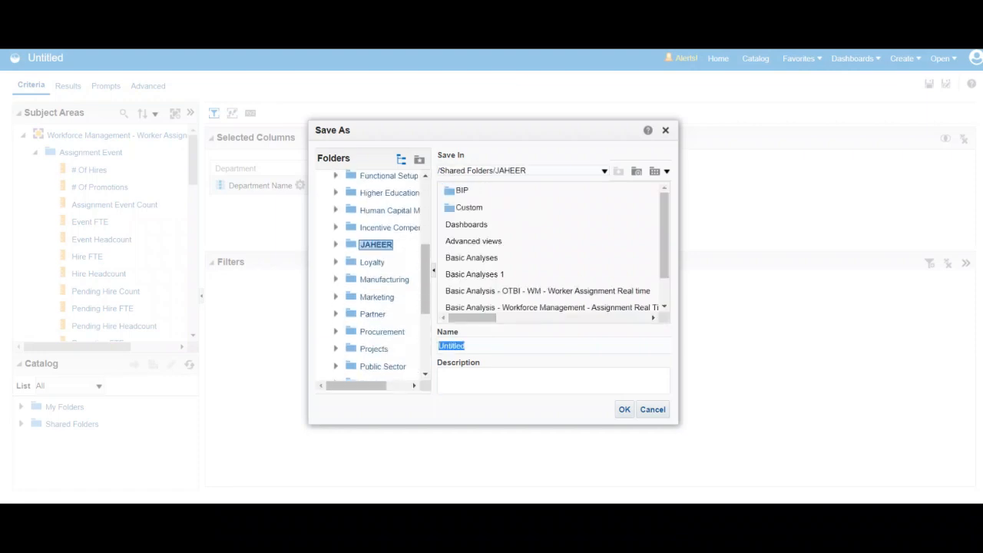
click(467, 346)
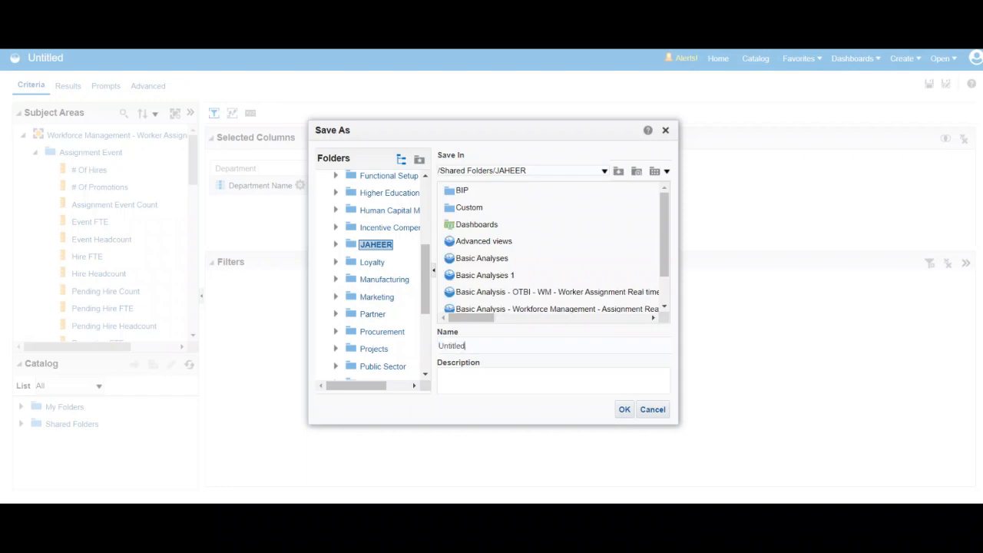
key(BackSpace)
key(BackSpace)
key(BackSpace)
key(BackSpace)
key(BackSpace)
key(BackSpace)
key(BackSpace)
key(BackSpace)
text(Master Details Example)
click(625, 410)
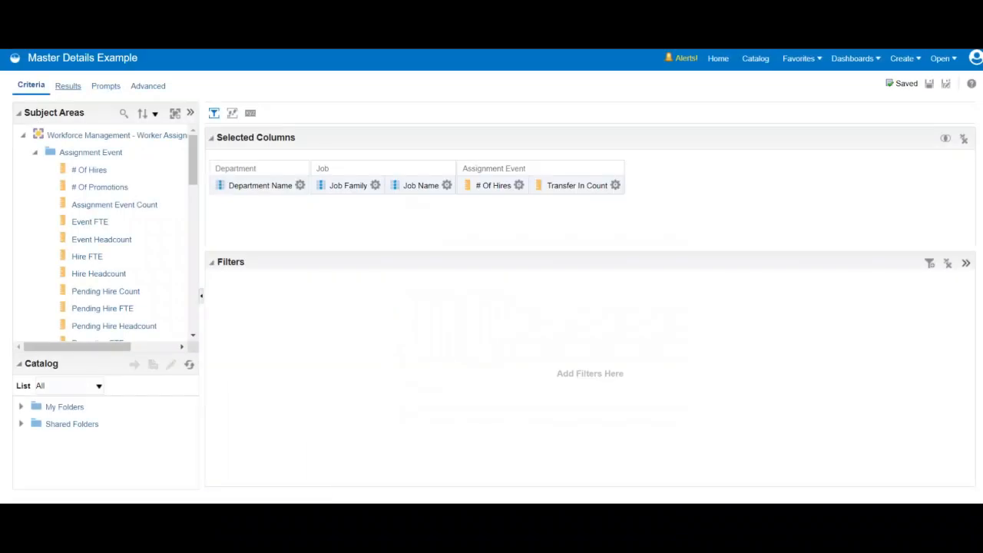
- Add a criteria filter requiring that Department Name is not null
click(68, 85)
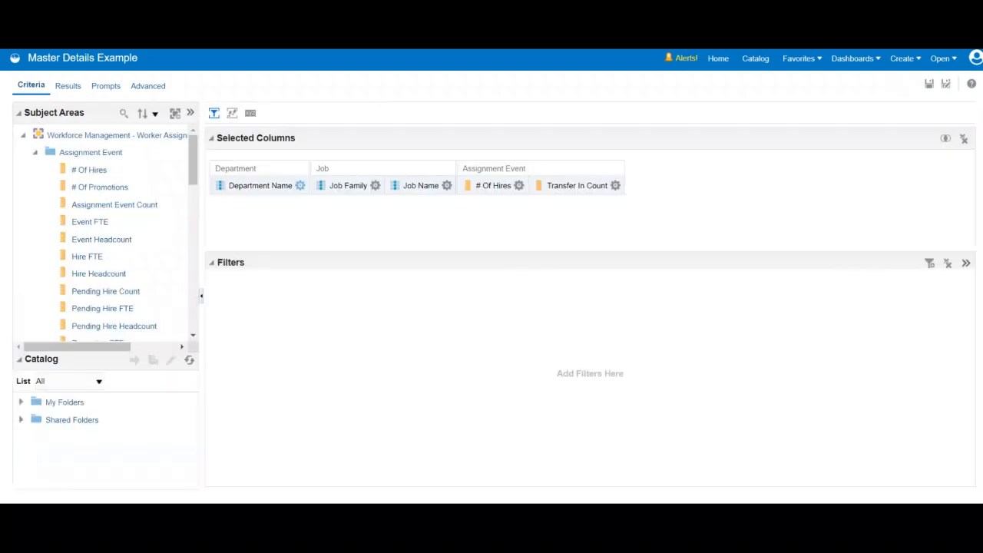
click(300, 185)
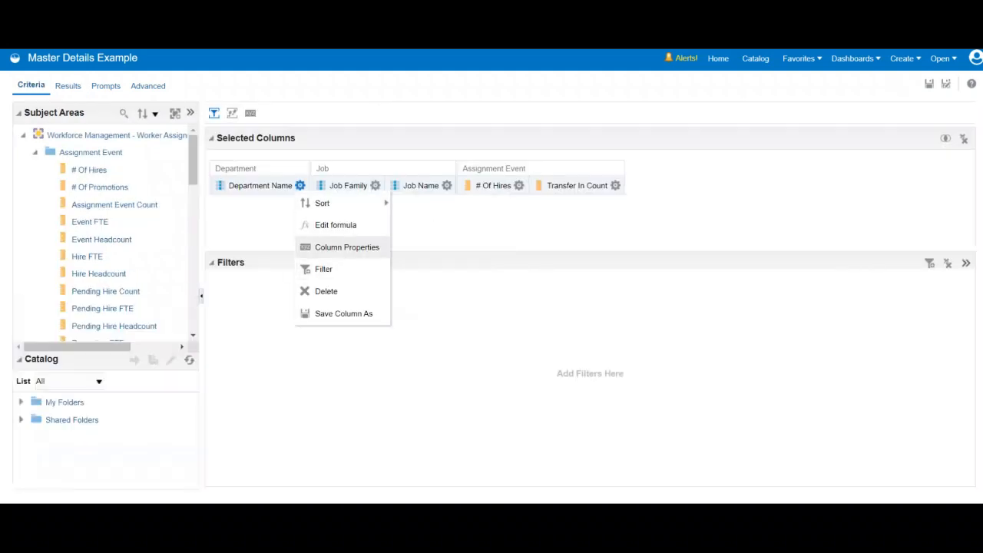
click(324, 269)
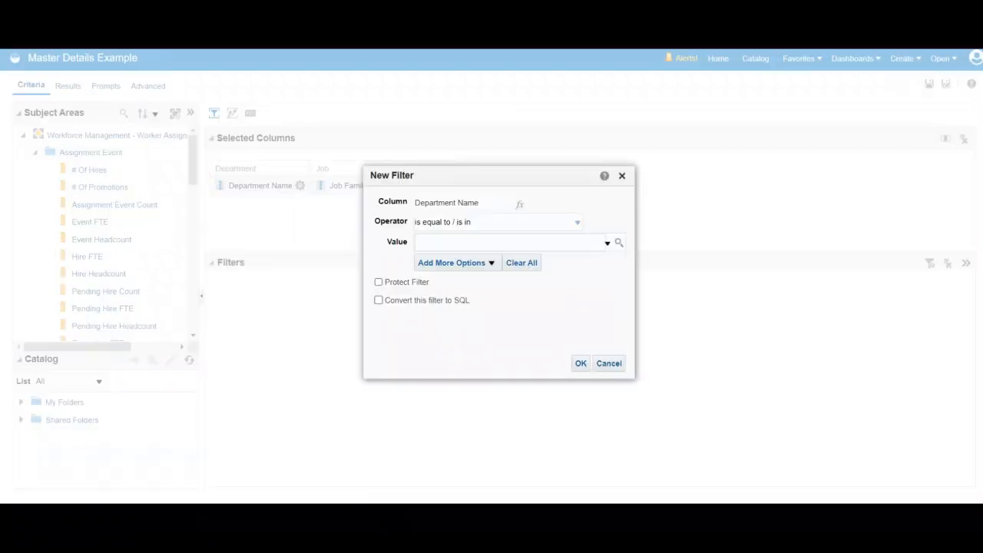
click(578, 222)
click(431, 315)
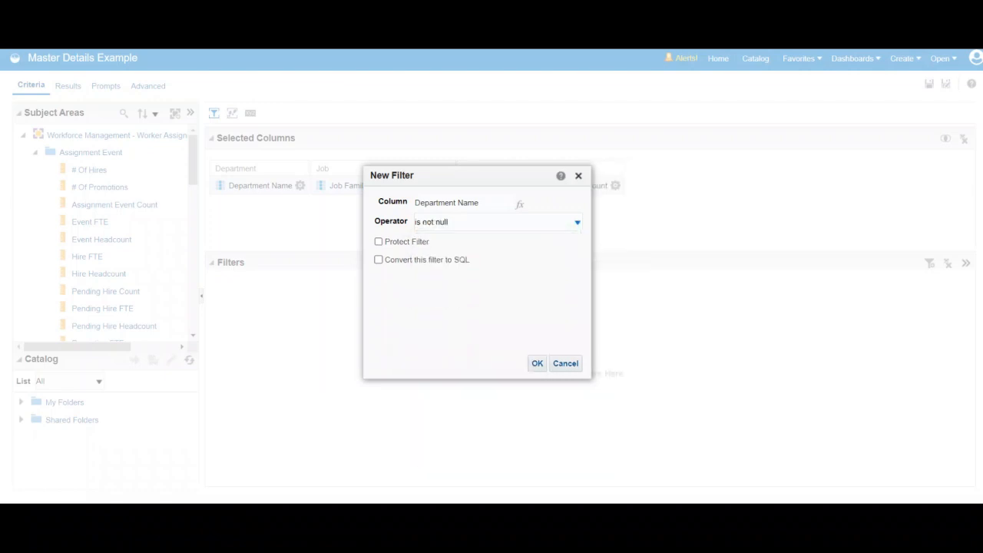
click(538, 363)
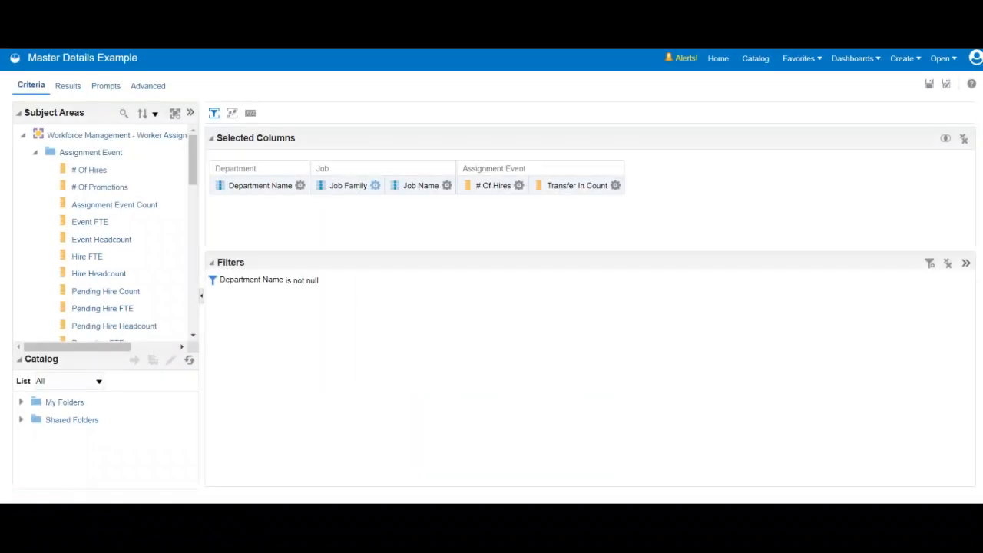
- Add a criteria filter requiring that Job Family is not null
click(375, 185)
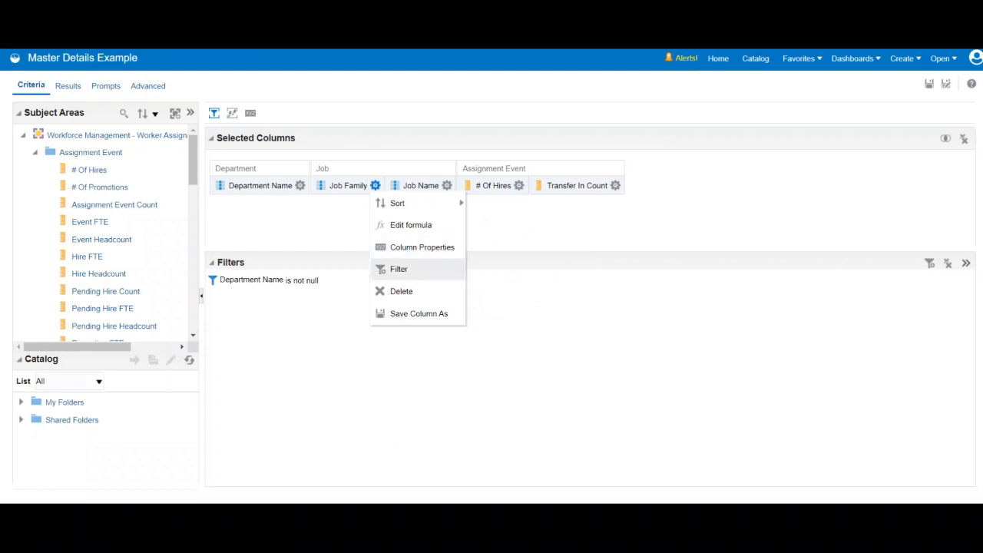
click(399, 269)
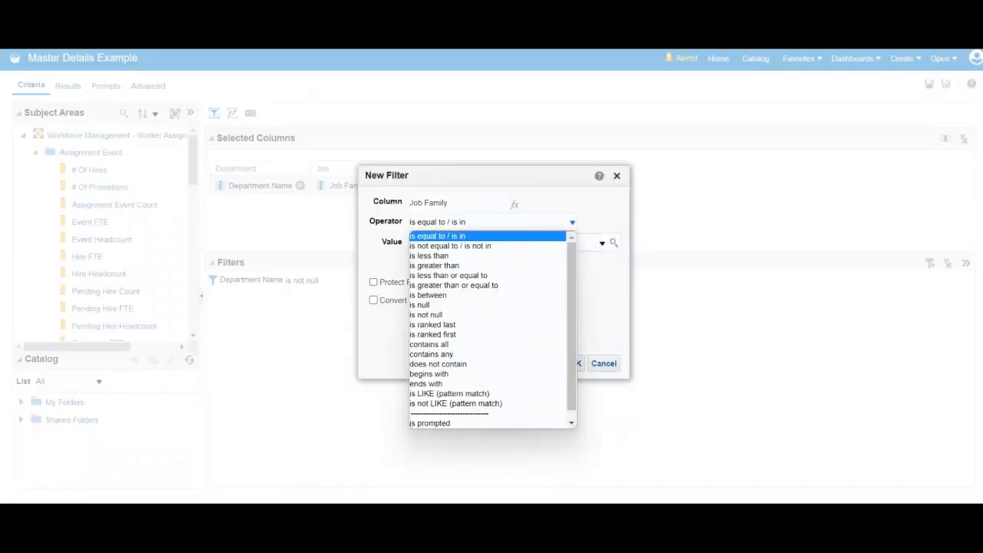
click(573, 222)
click(427, 315)
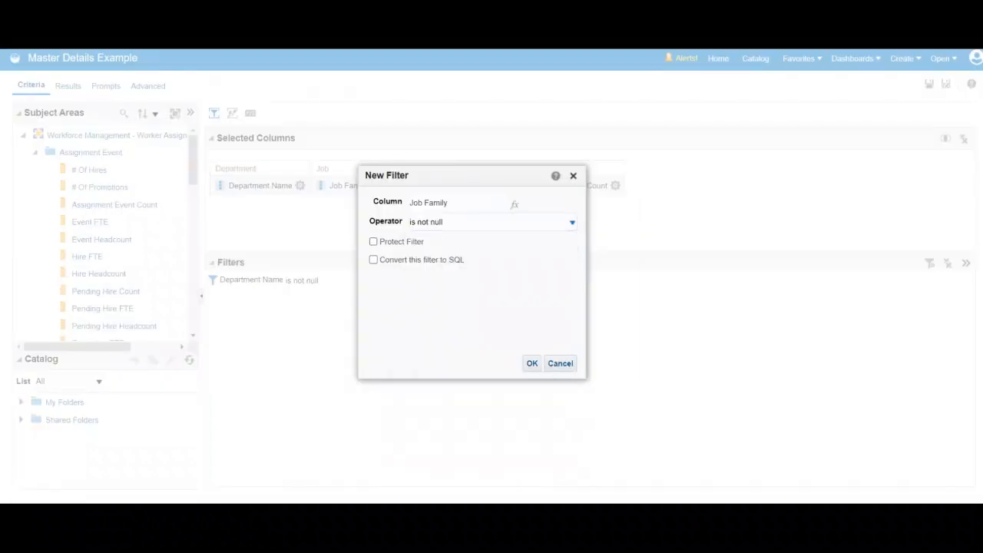
click(532, 364)
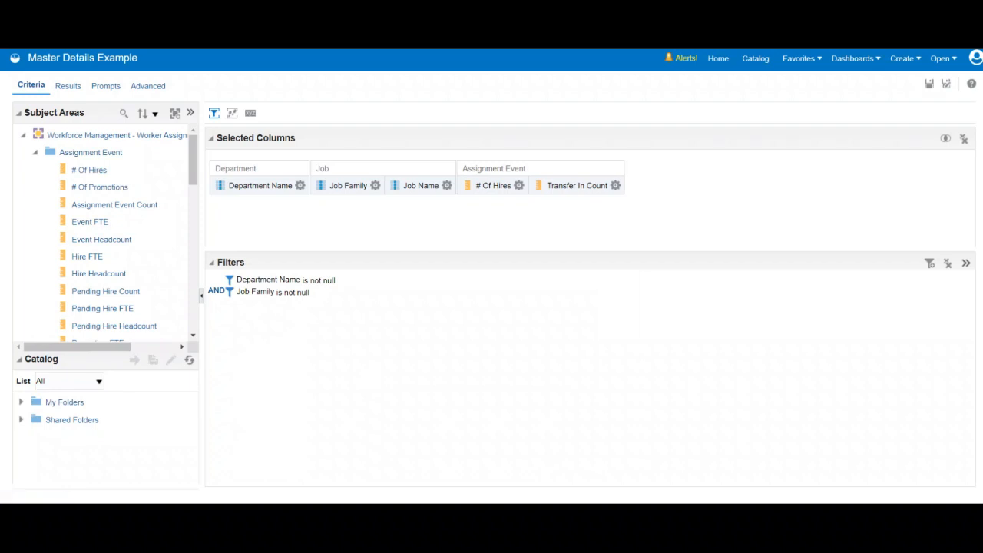
- Add a criteria filter requiring that Job Name is not null
click(447, 185)
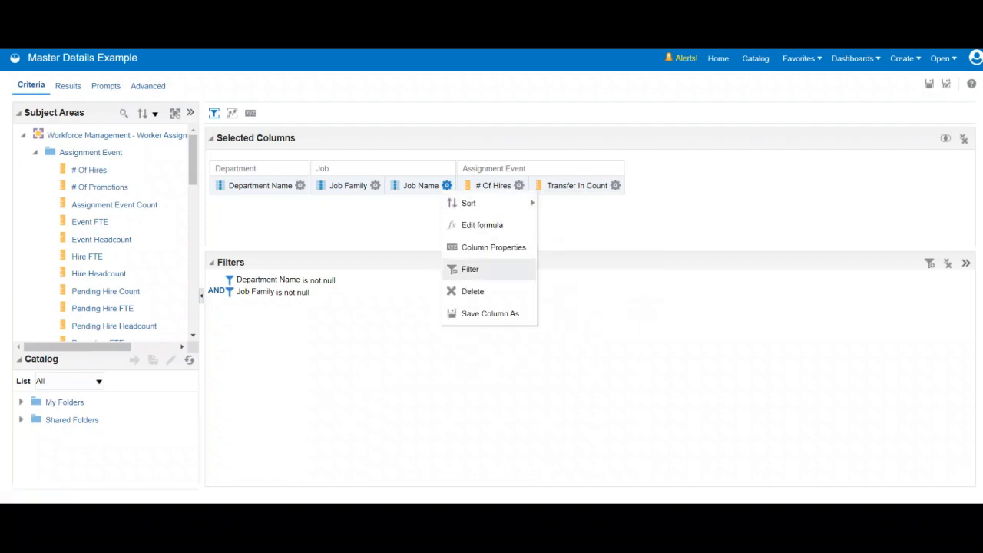
click(470, 269)
click(491, 221)
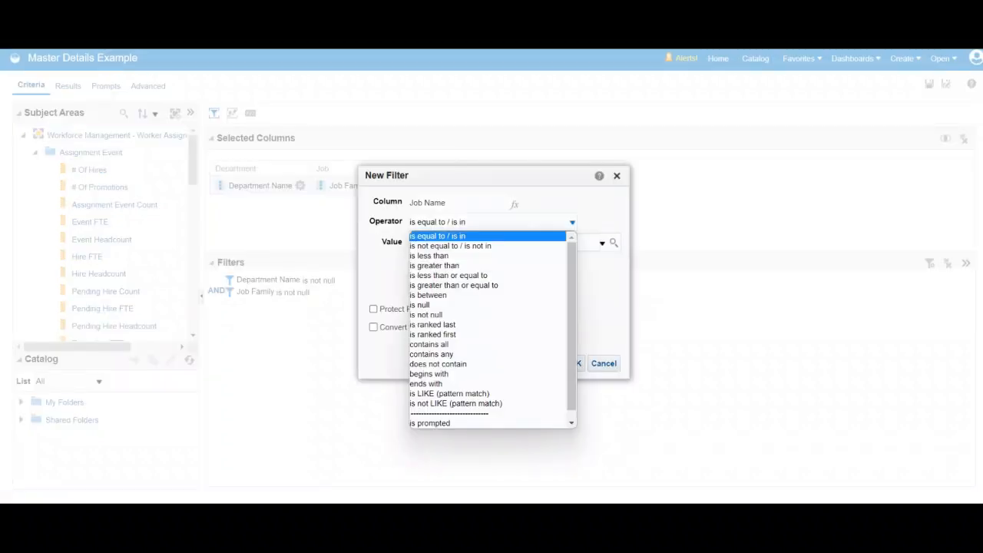
click(445, 316)
click(532, 364)
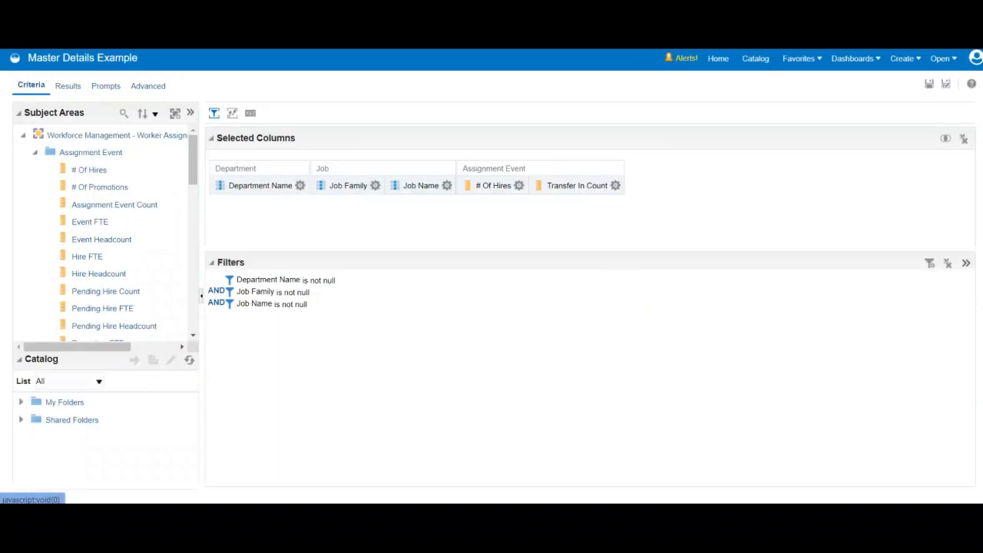
- Add a criteria filter requiring # Of Hires to be less than or equal to 1
click(519, 185)
mouse_move(542, 203)
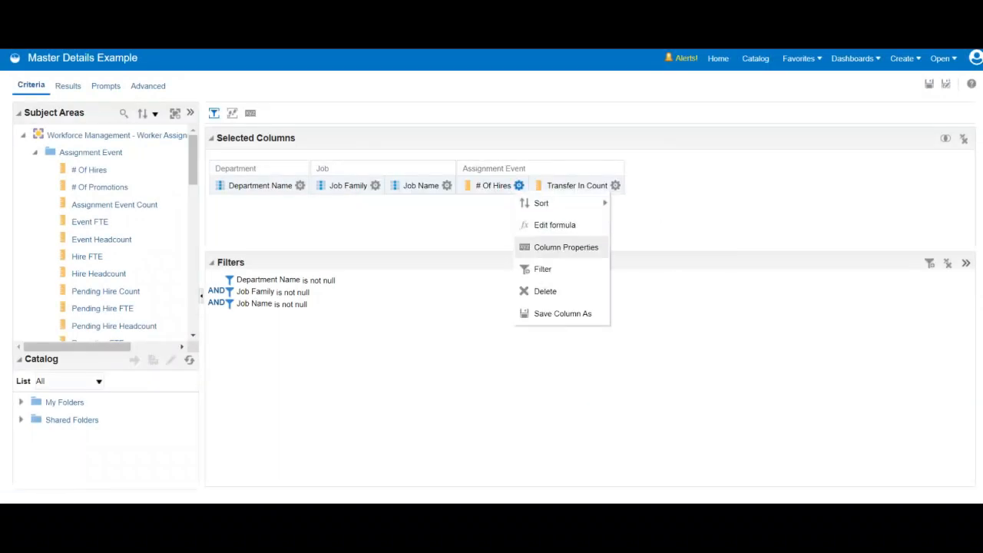
click(542, 269)
click(492, 221)
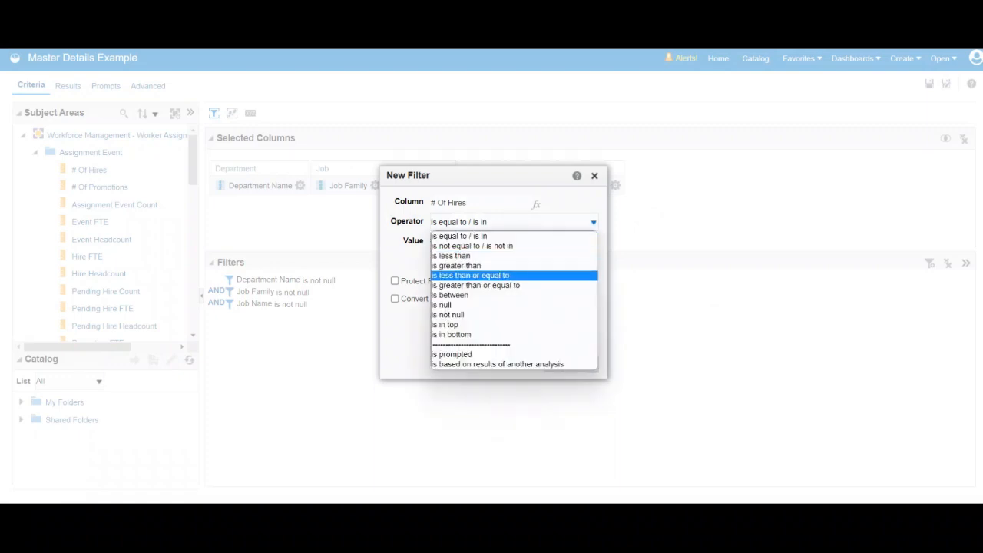
click(471, 276)
click(486, 240)
text(1)
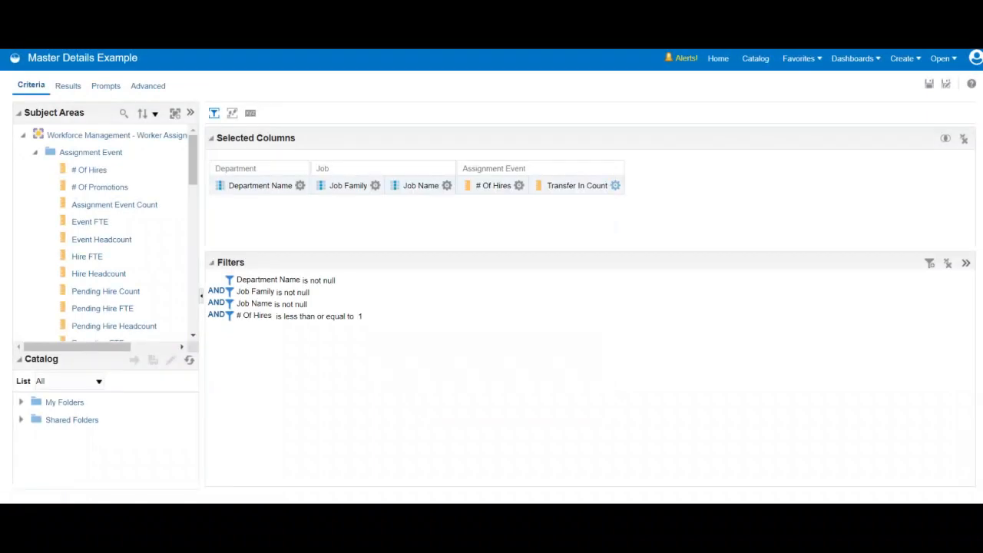
- Add a criteria filter requiring Transfer In Count to be less than or equal to 1
click(616, 185)
click(639, 269)
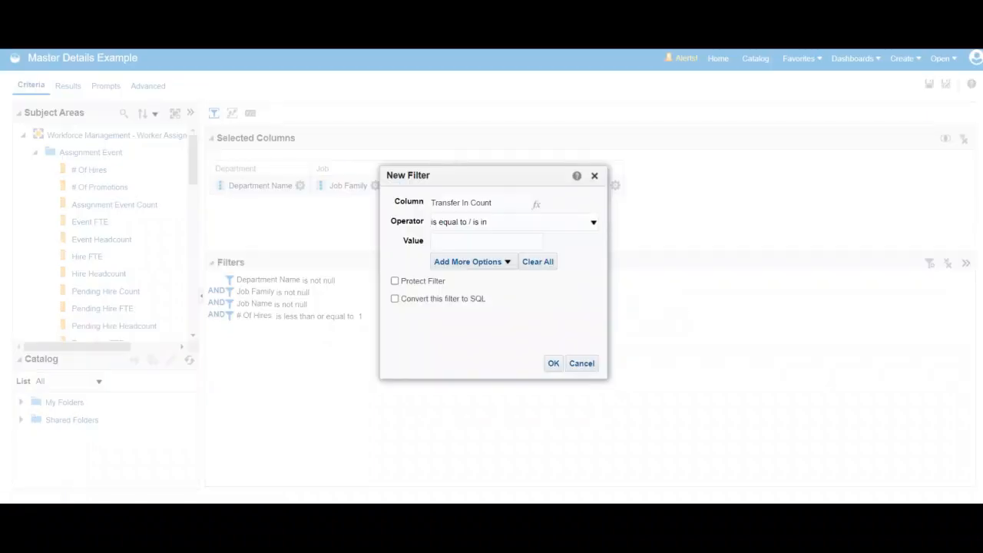
click(593, 222)
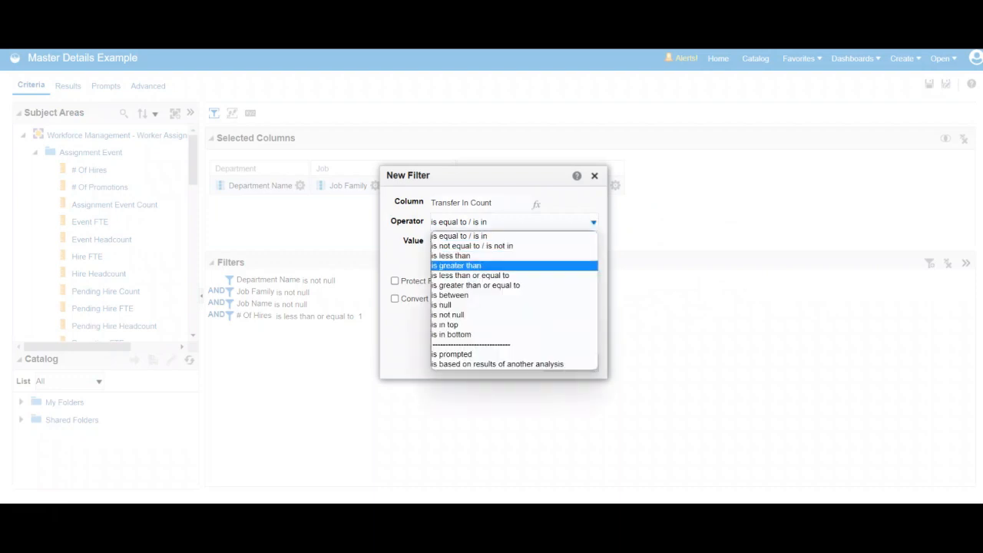
click(470, 275)
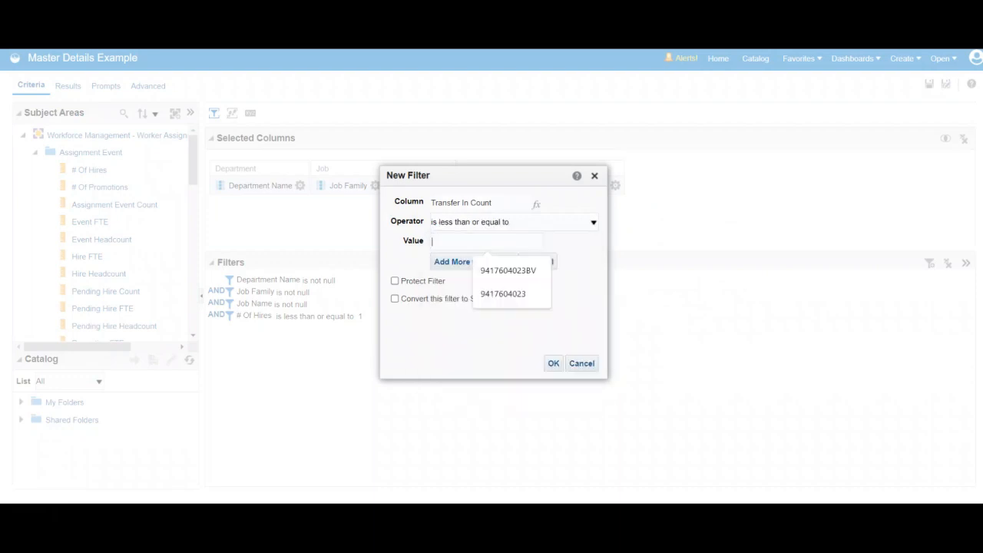
text(1)
click(553, 364)
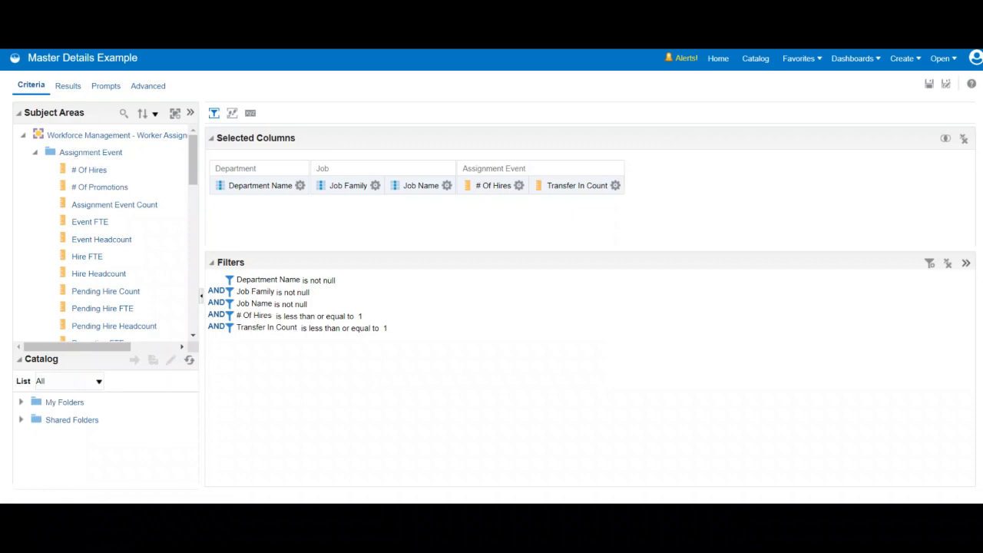
- Save the filtered analysis and review its table and graphs in the results' compound layout
click(930, 84)
click(68, 85)
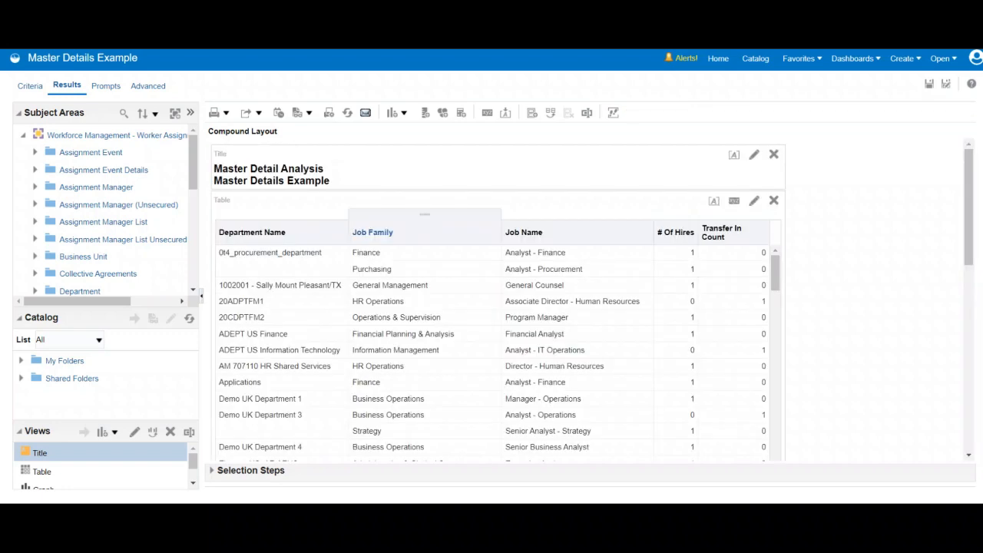
scroll(498, 307, down, 10)
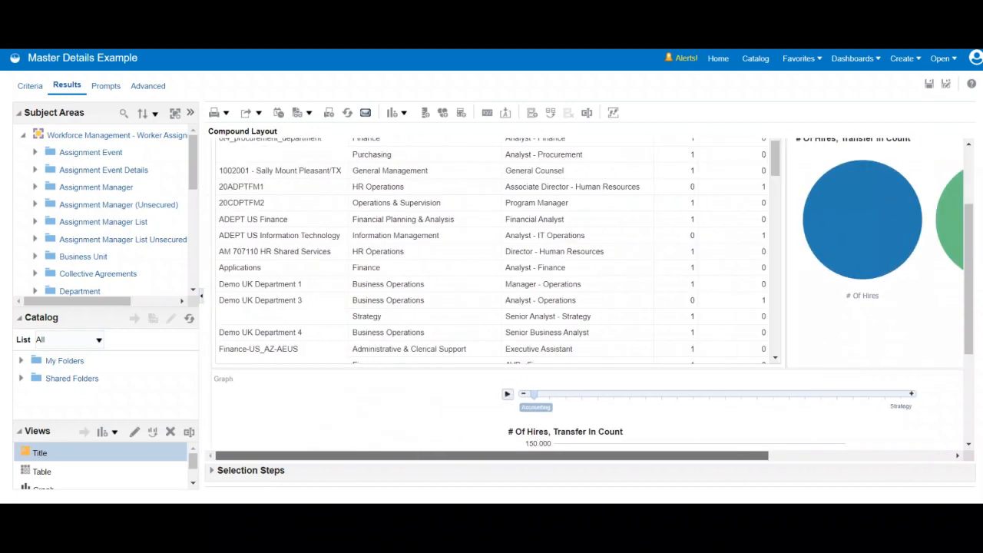
drag(969, 280, 969, 238)
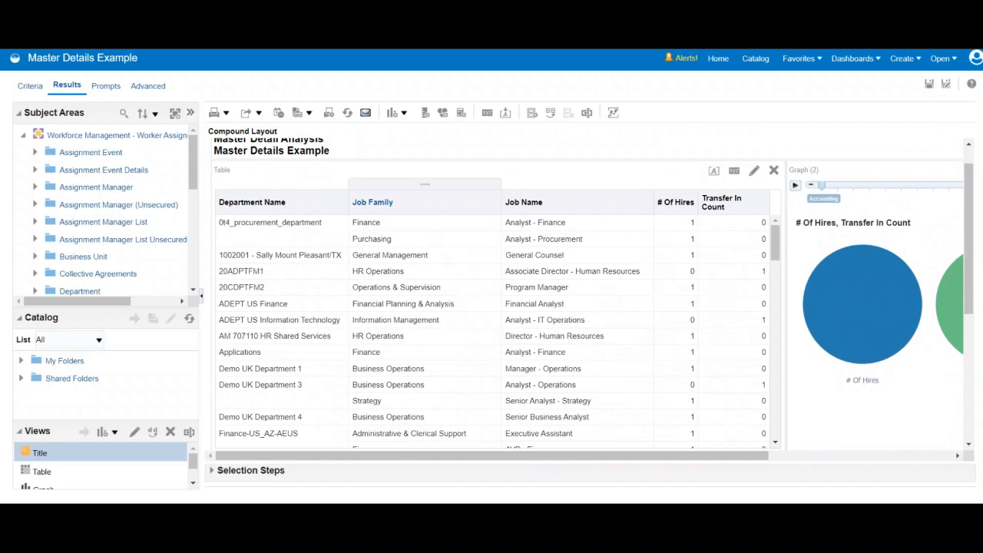
- Select the Finance job family in the table and check the linked pie and bar graphs
click(367, 222)
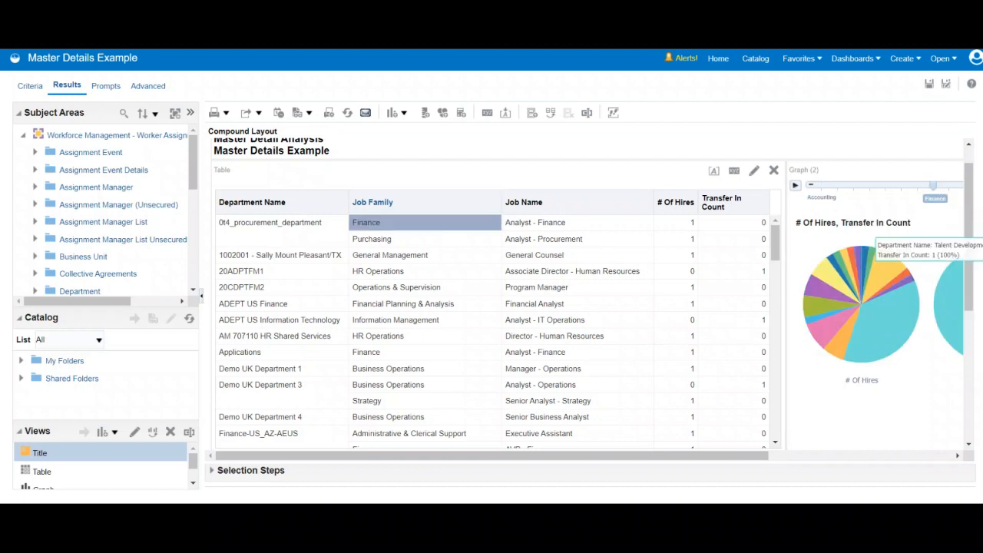
drag(969, 252, 969, 362)
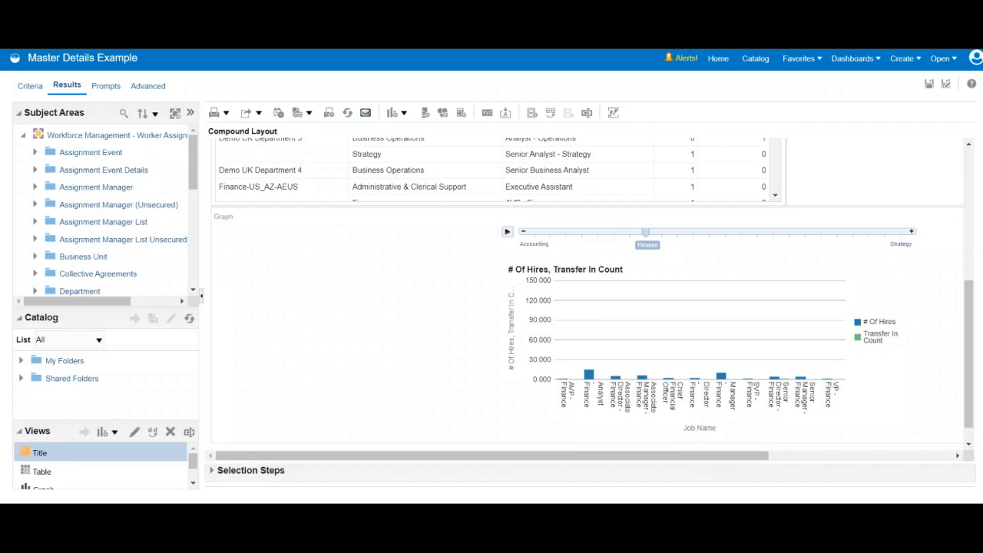
scroll(593, 294, up, 4)
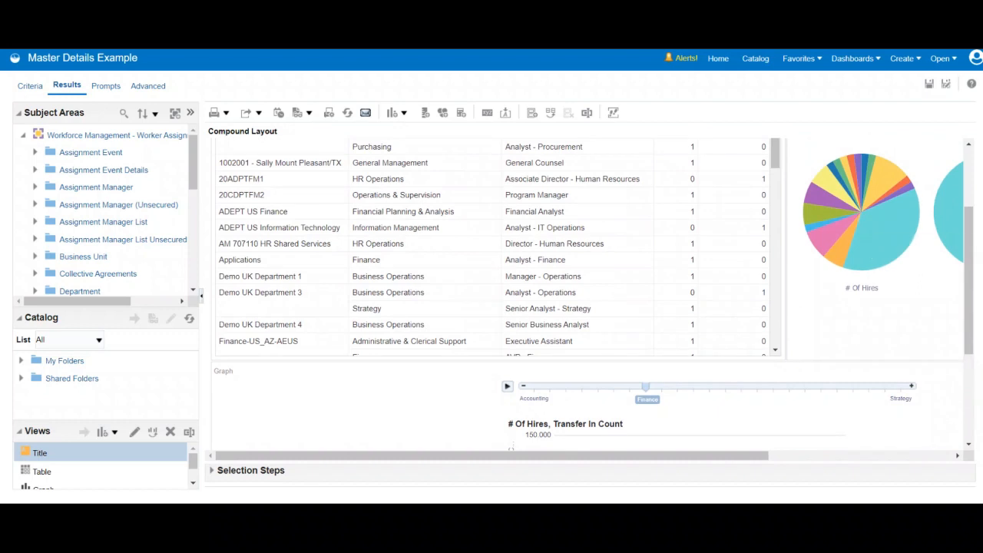
- Preview the analysis in the FusionFX style and select Business Operations for Demo UK Department 3 to view its linked graphs
click(298, 113)
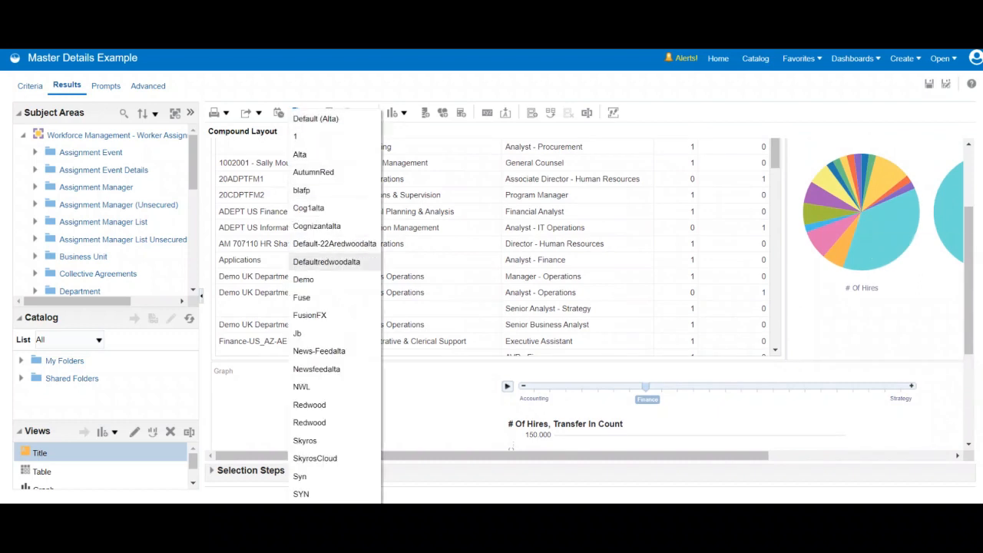
click(310, 315)
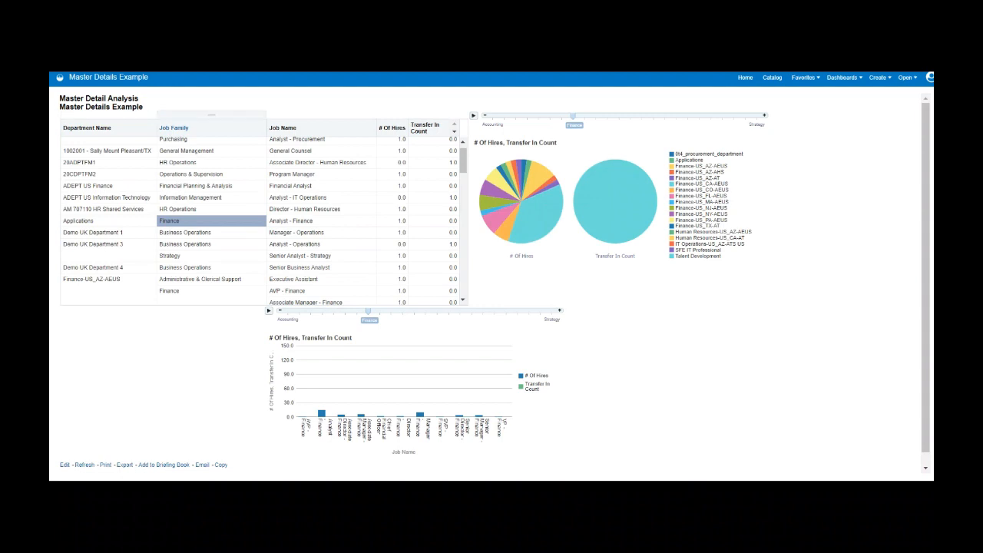
click(185, 245)
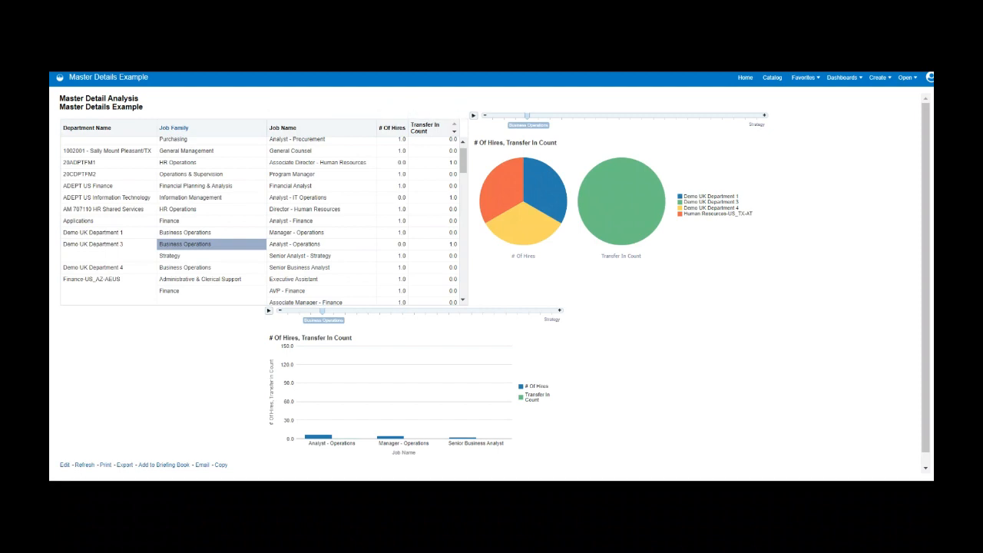
- Select Administrative & Clerical Support for Finance-US_CO-AEUS in the table to view its linked graphs
scroll(261, 223, down, 5)
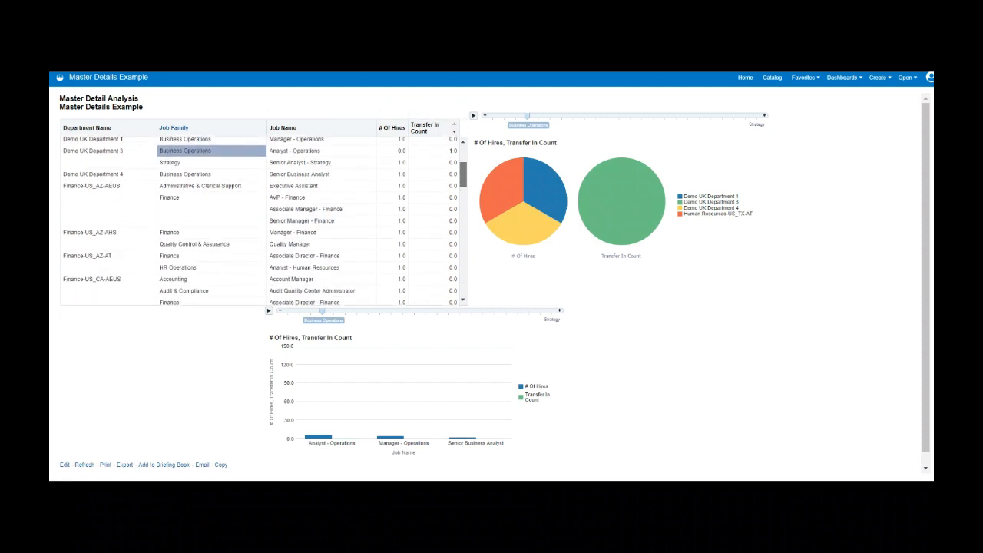
scroll(261, 222, down, 1)
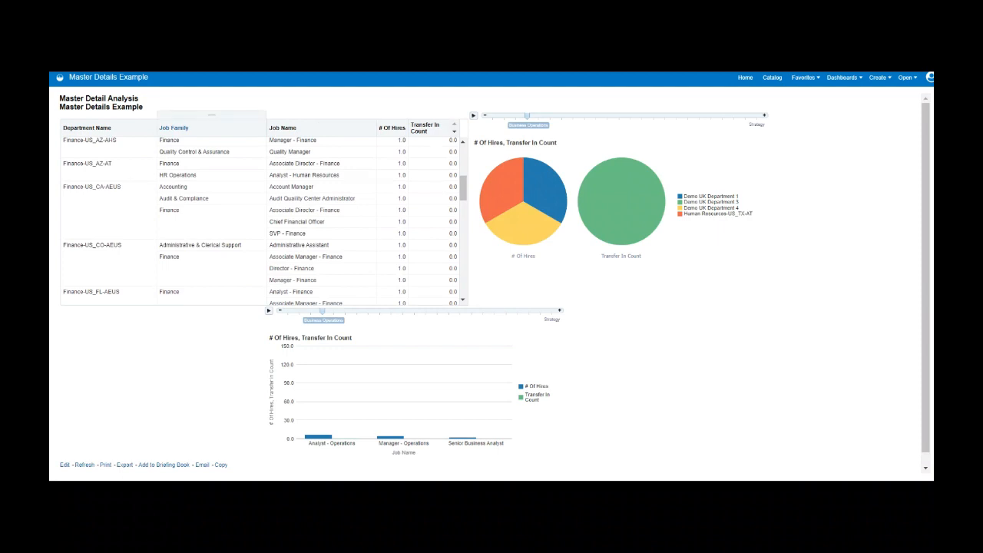
click(201, 245)
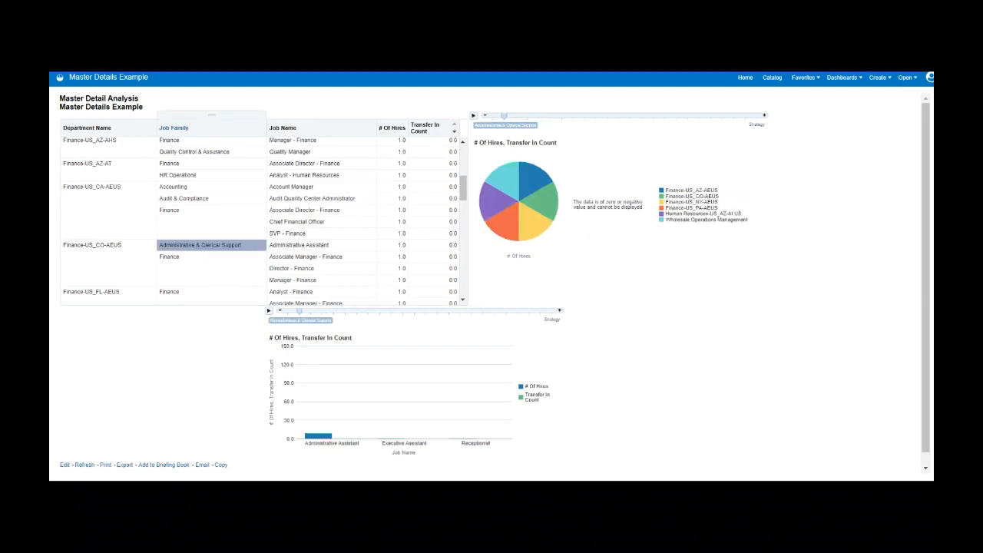